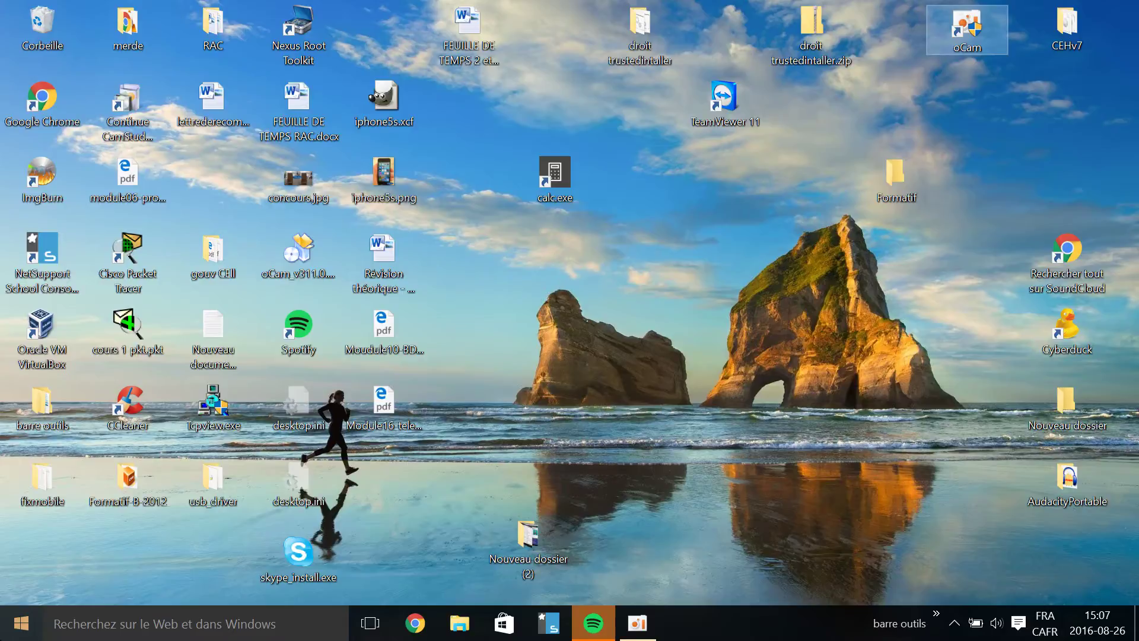
Open Gestion de l'ordinateur and show Gestion des disques.
click(16, 630)
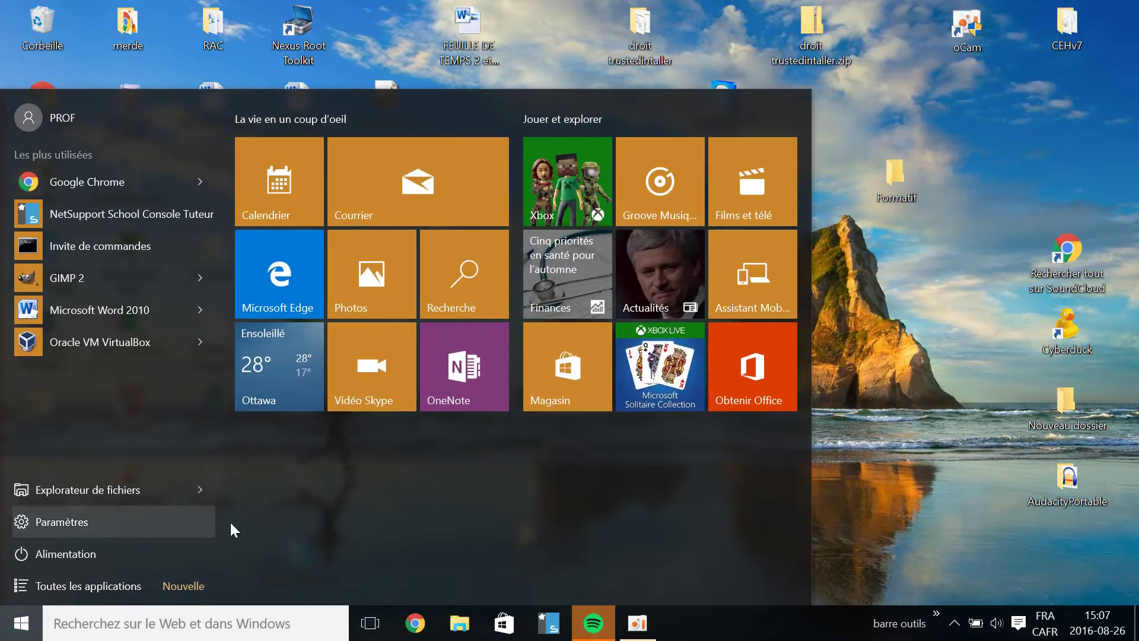
click(822, 558)
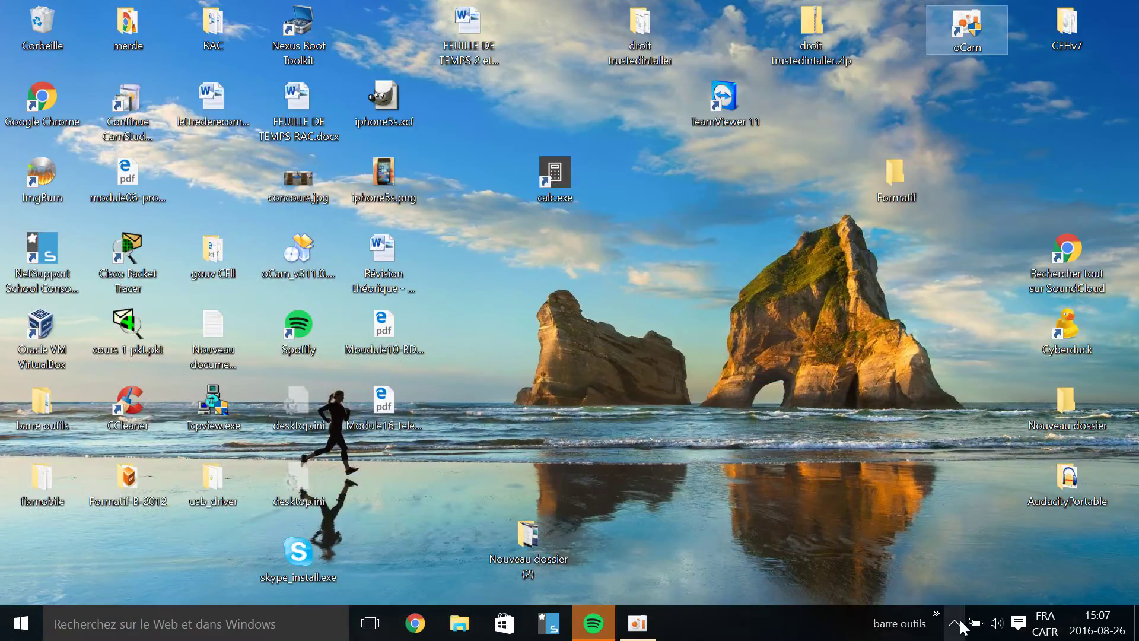
right_click(7, 625)
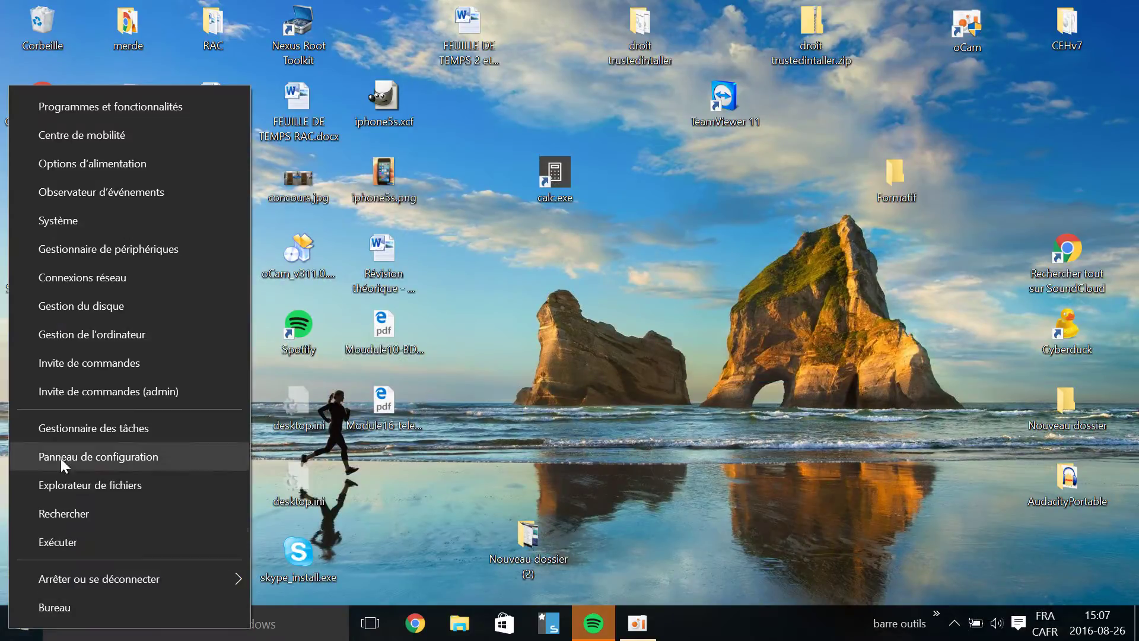
click(78, 334)
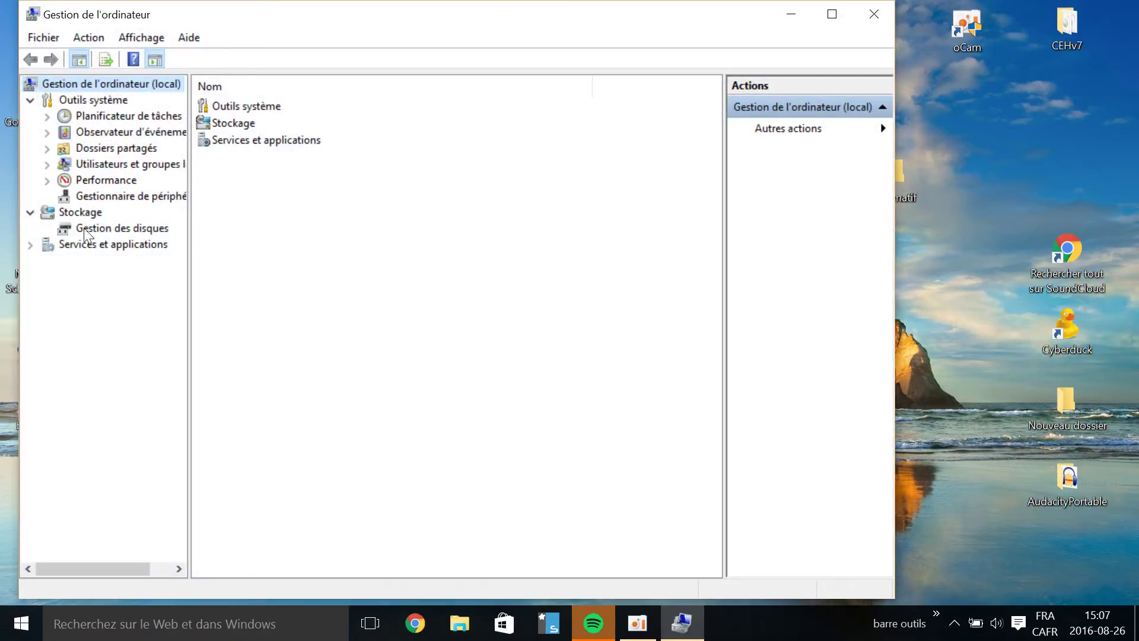
click(86, 229)
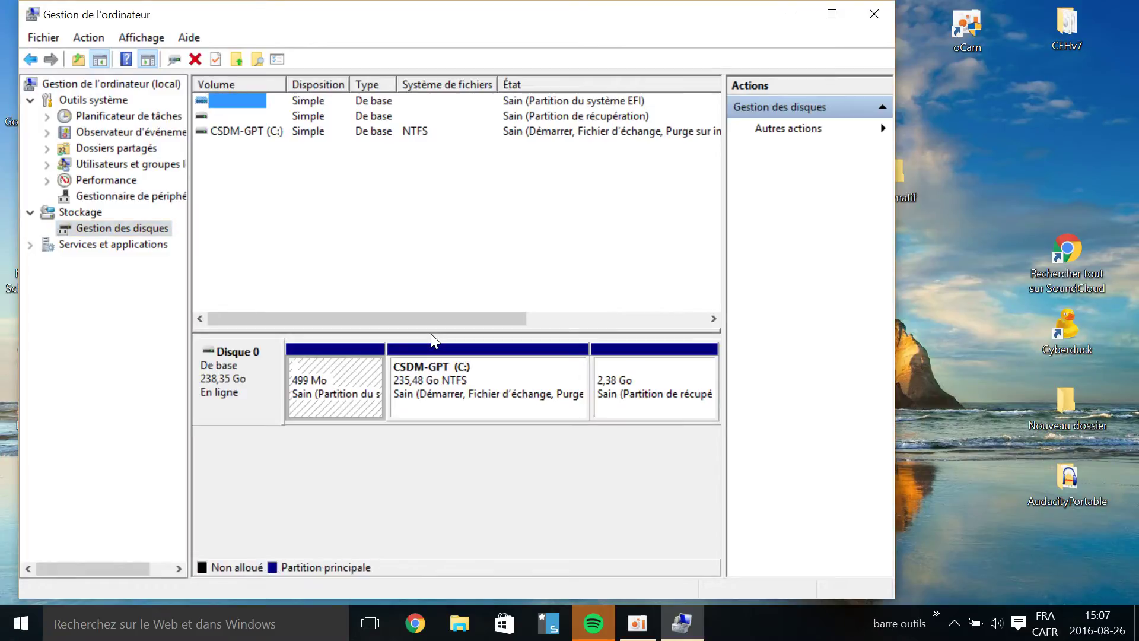
Shrink the CSDM-GPT (C:) volume to free up 10,11 Go of unallocated space.
click(559, 388)
right_click(560, 368)
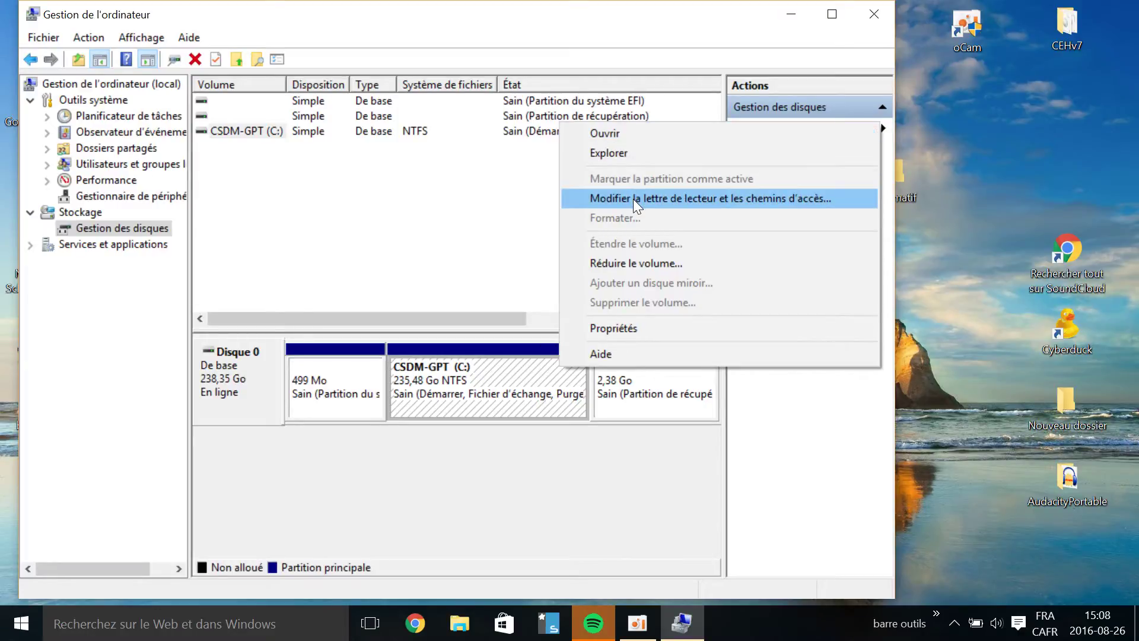
click(630, 263)
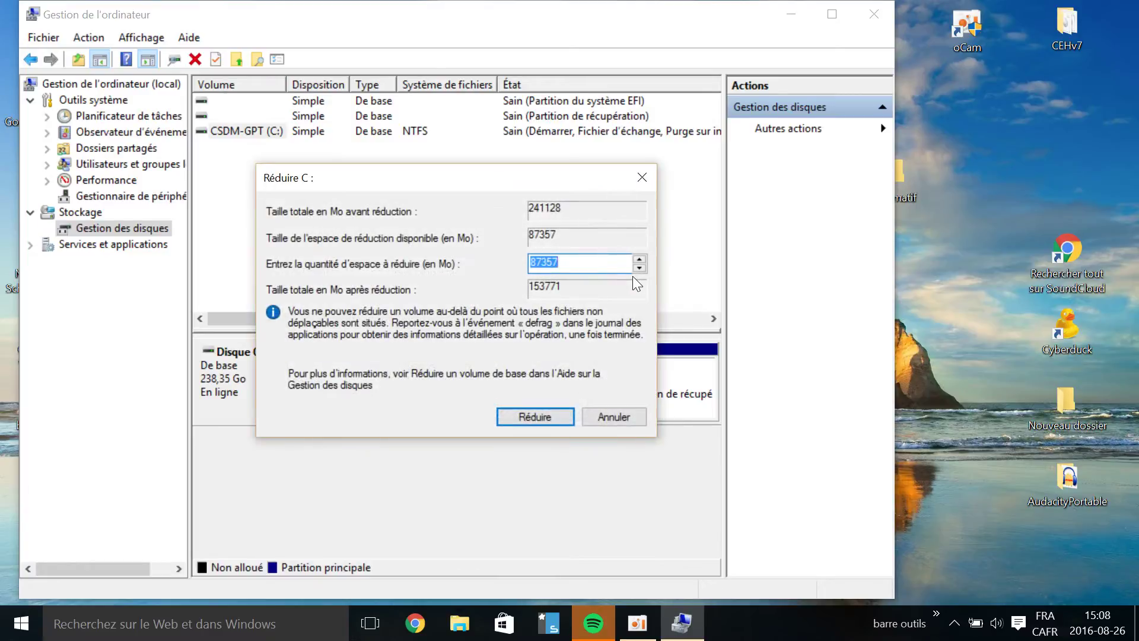
click(546, 262)
key(BackSpace)
key(BackSpace)
text(50)
key(BackSpace)
click(551, 419)
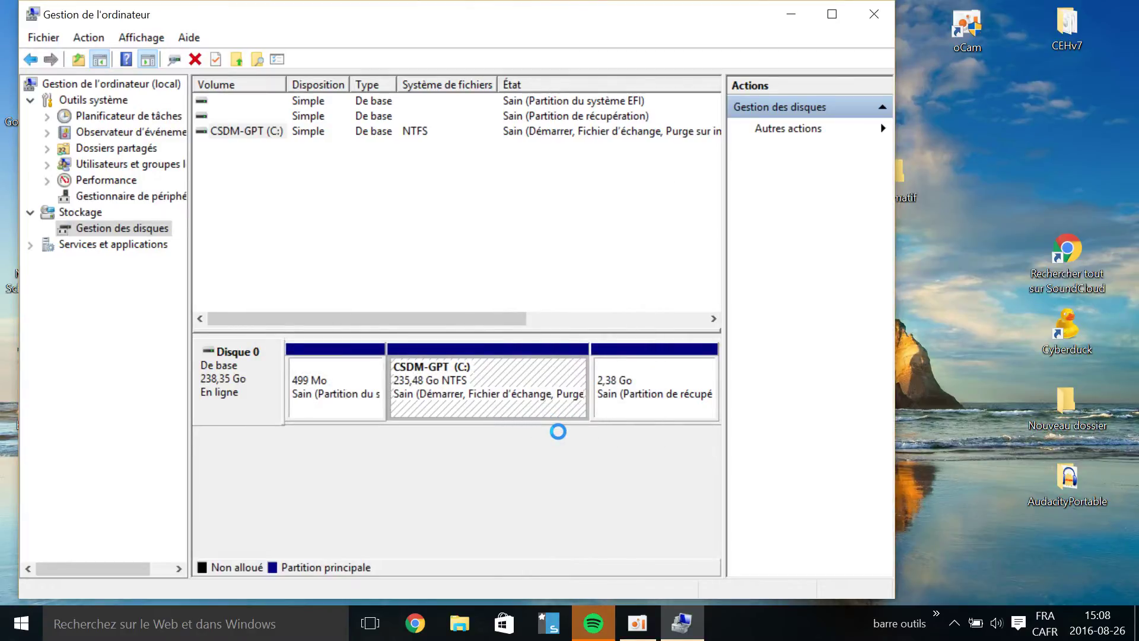
Create a simple volume in the unallocated space, keeping the default size and assigning drive letter D.
right_click(571, 369)
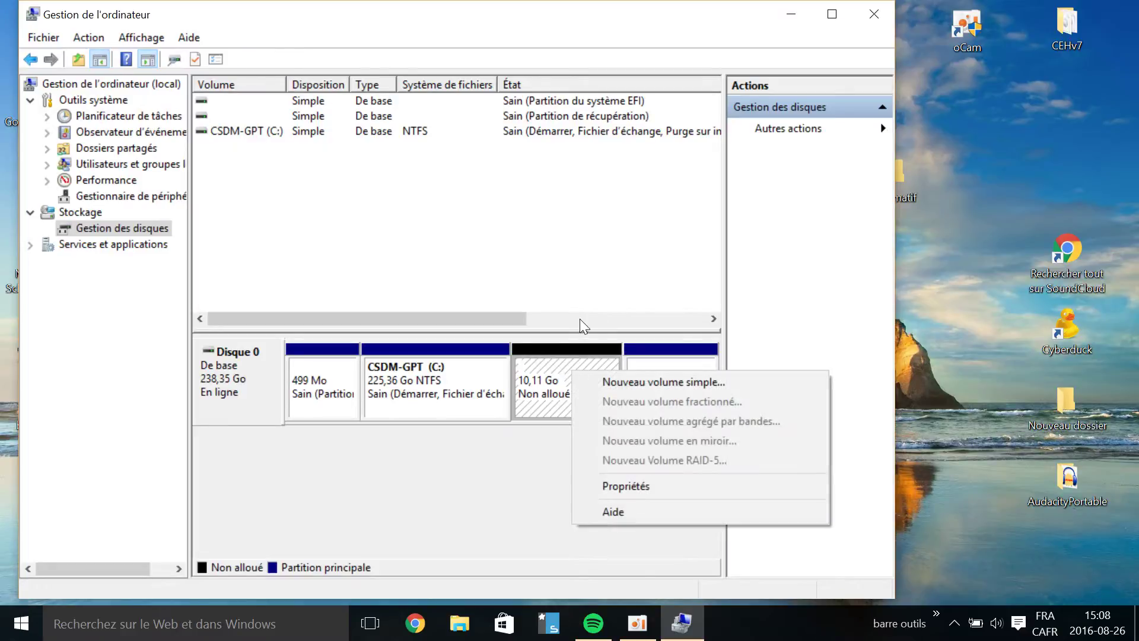
click(658, 382)
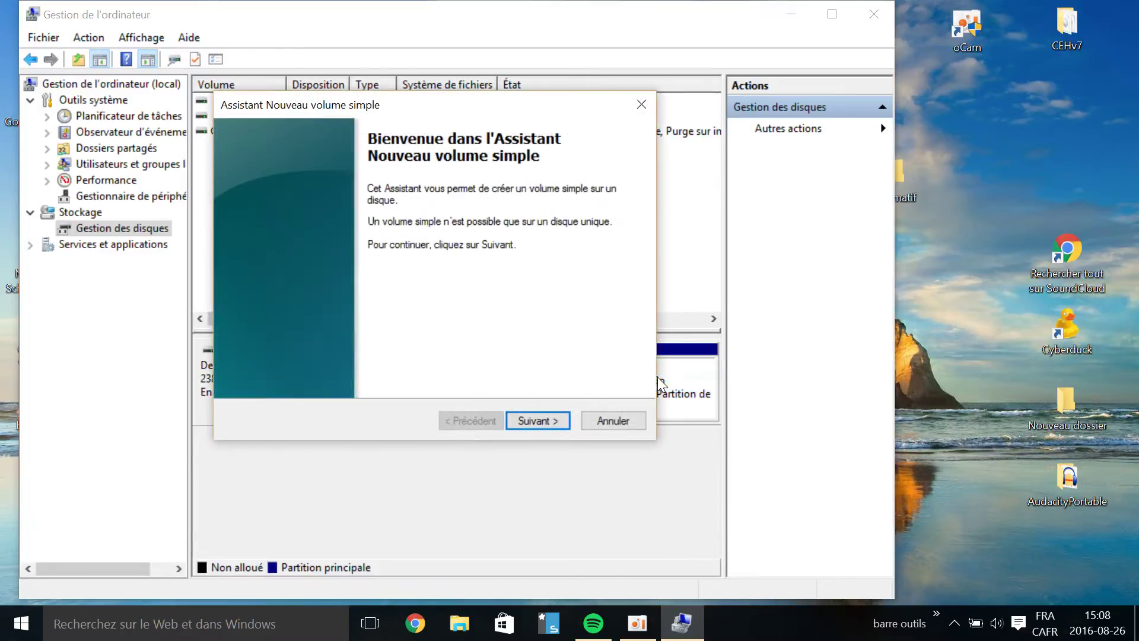
click(540, 415)
click(558, 423)
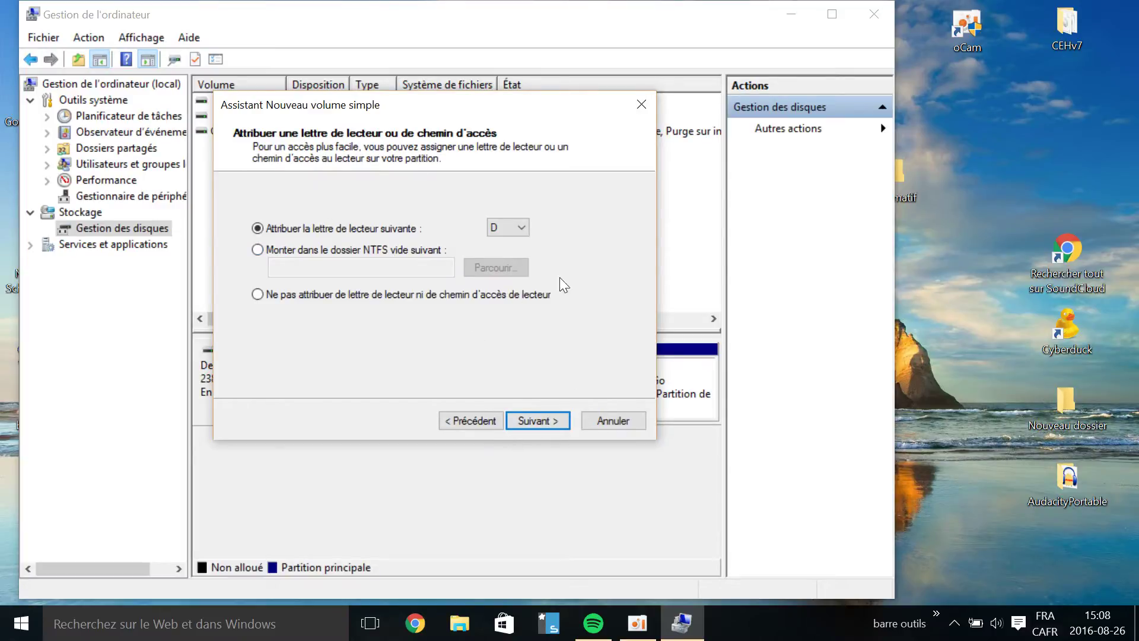
click(551, 422)
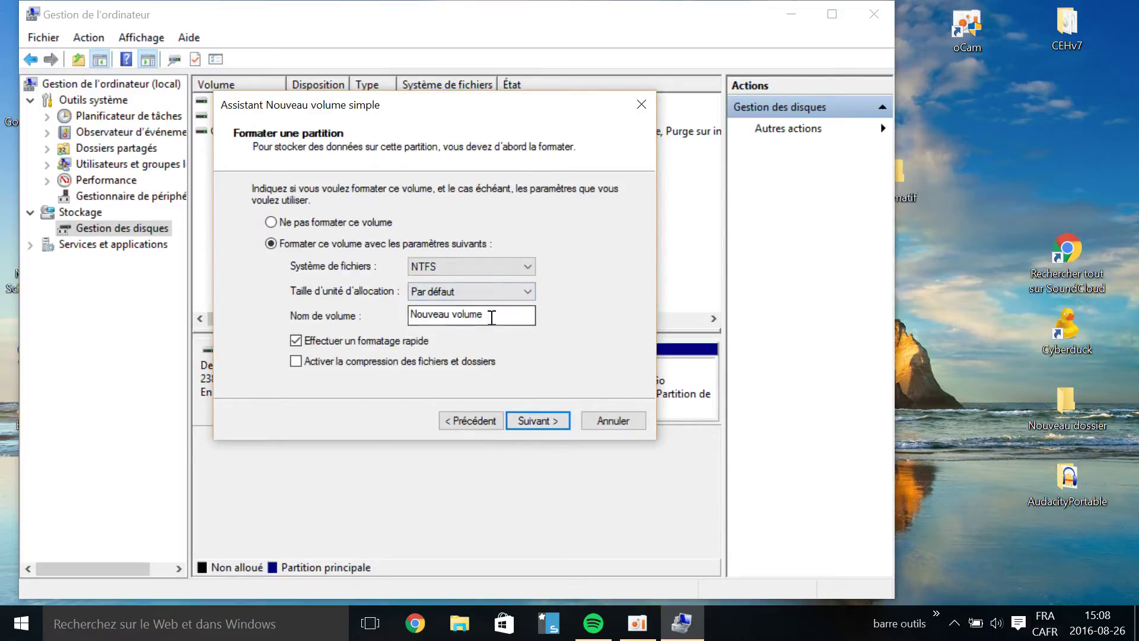
Name the new volume backup, quick-format it as NTFS, and close the drive window and Gestion de l'ordinateur.
drag(492, 317, 297, 320)
text(backup)
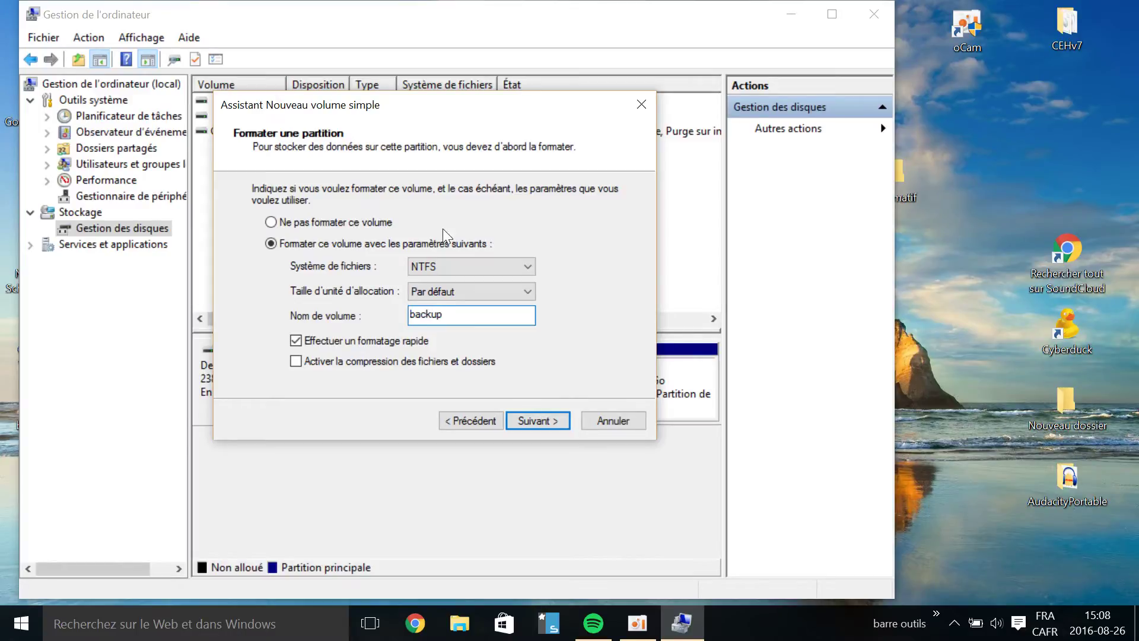
click(525, 422)
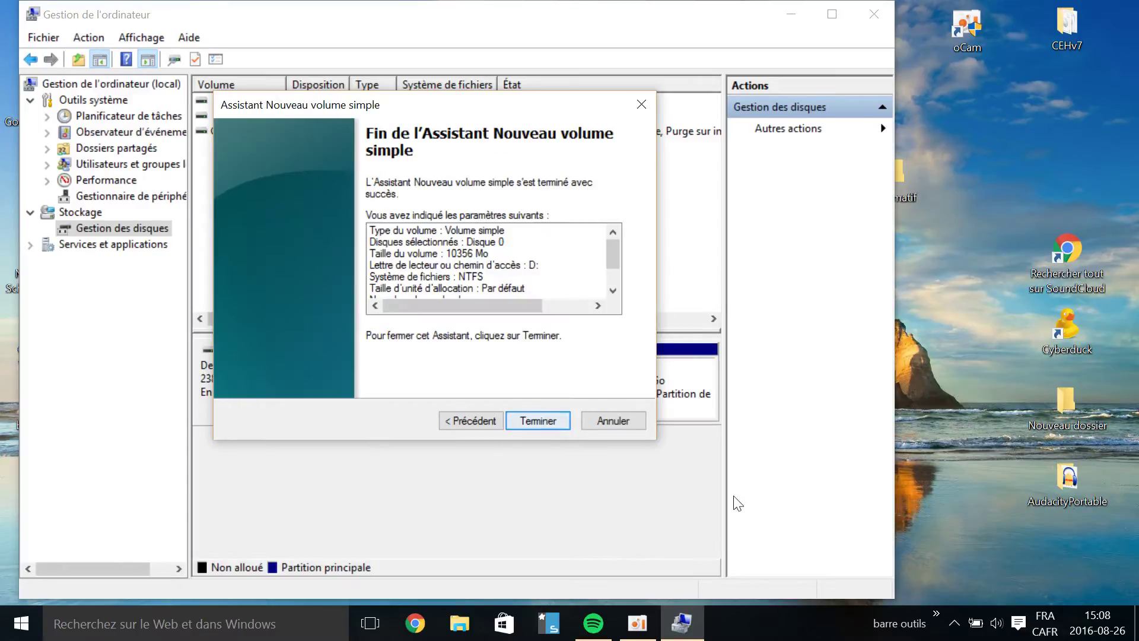
click(534, 415)
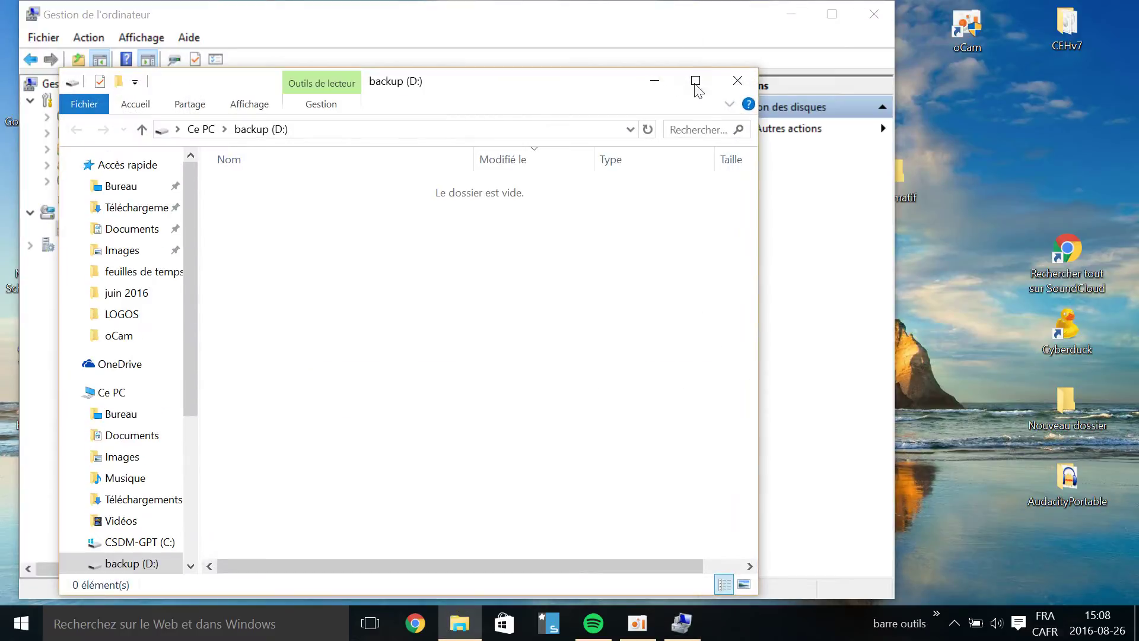
click(738, 81)
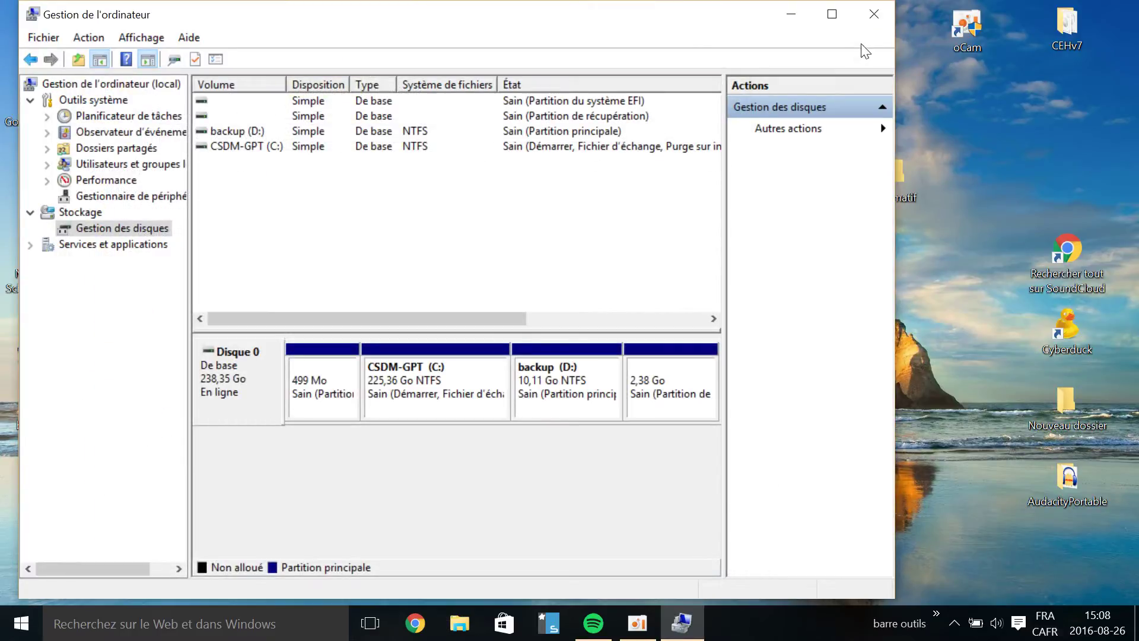
click(883, 23)
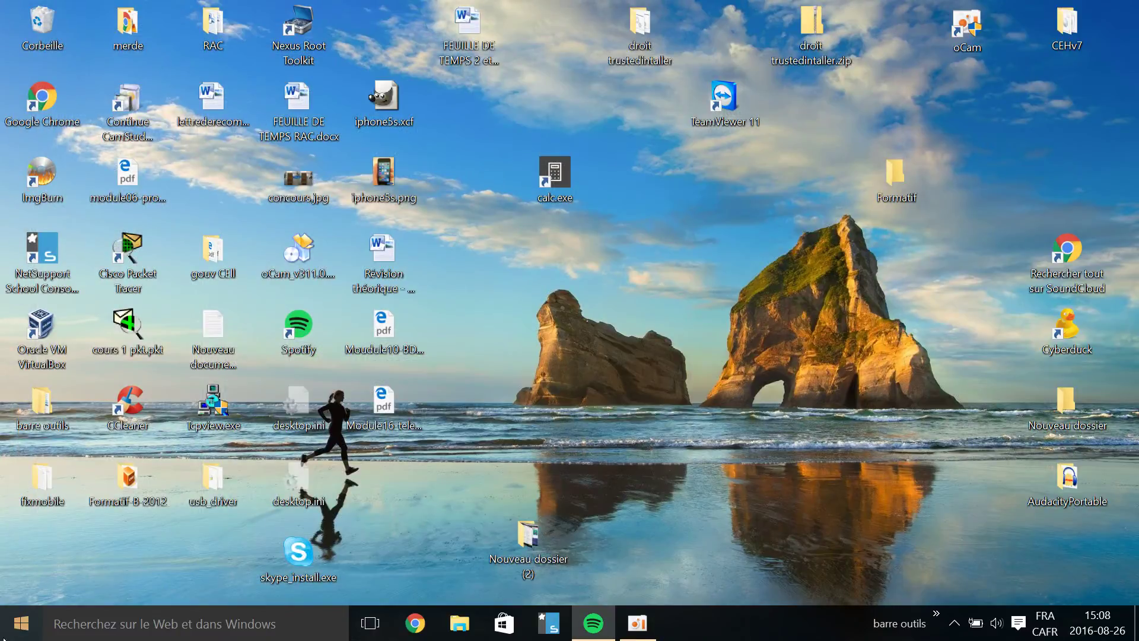
Open Sauvegarde et restauration (Windows 7) and start configuring the backup.
key(super)
text(sauve)
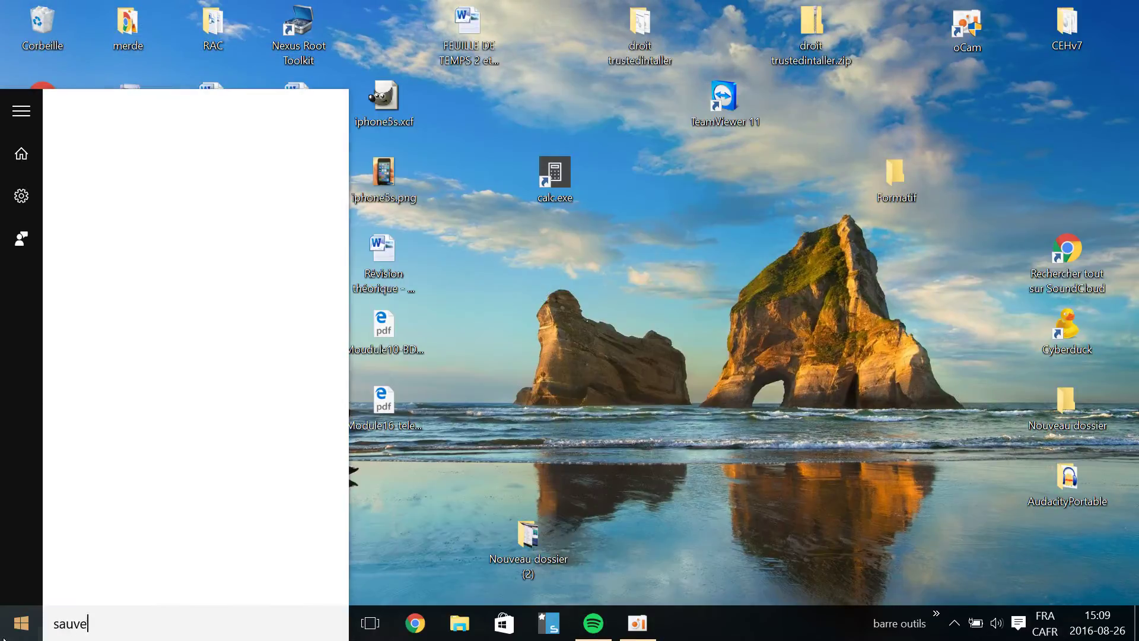
key(Return)
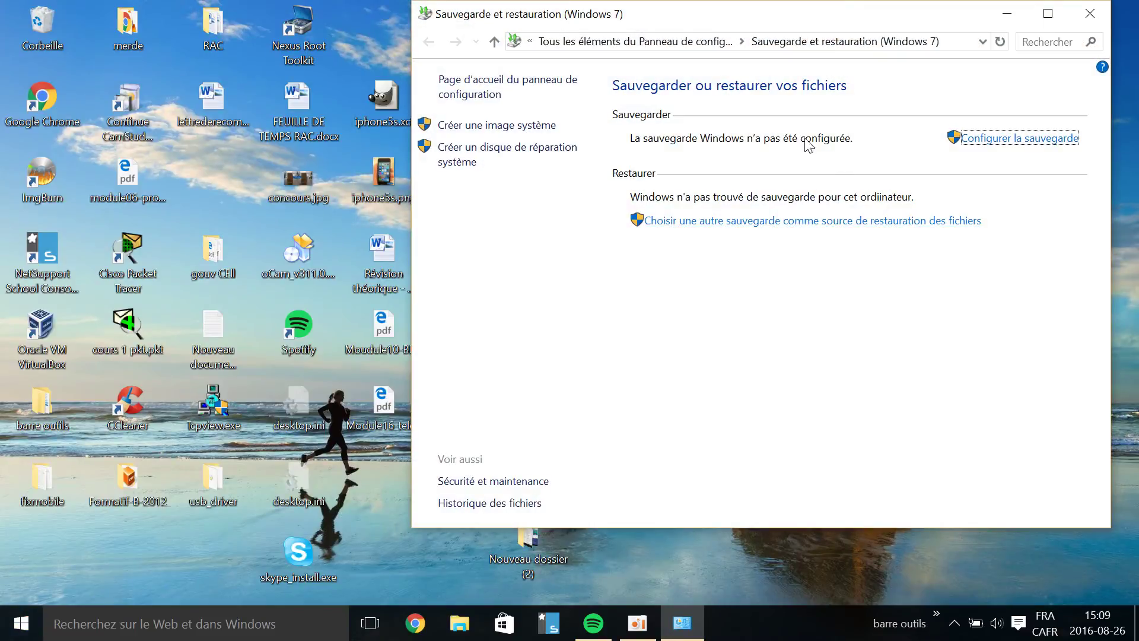
click(1021, 139)
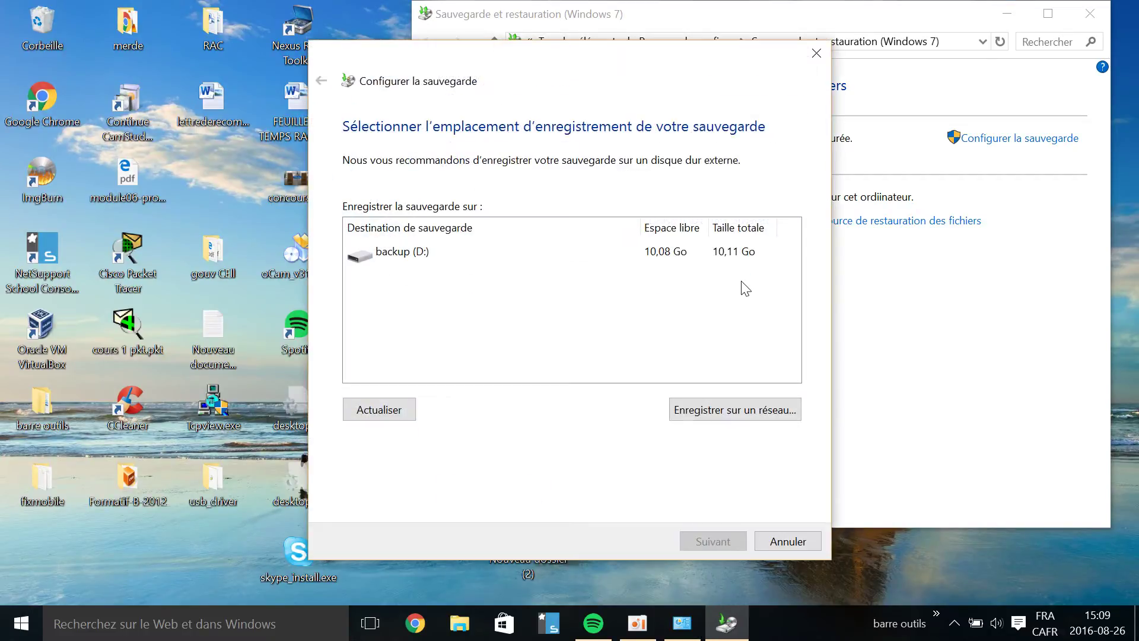
Save the backup on backup (D:) and select Me laisser choisir for its contents.
click(403, 255)
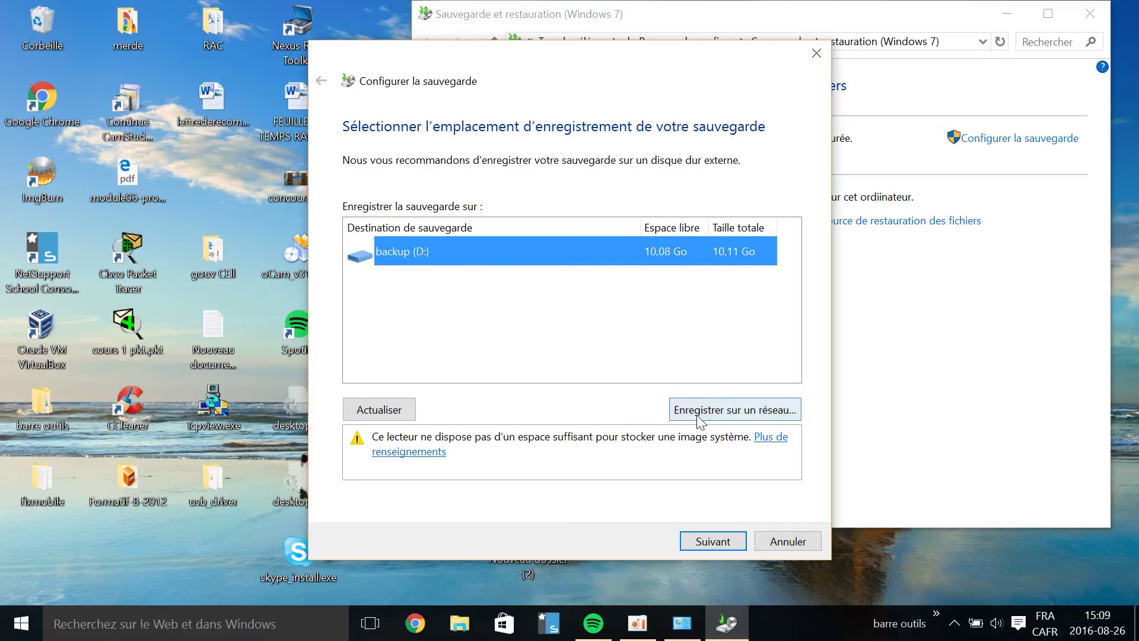
click(718, 541)
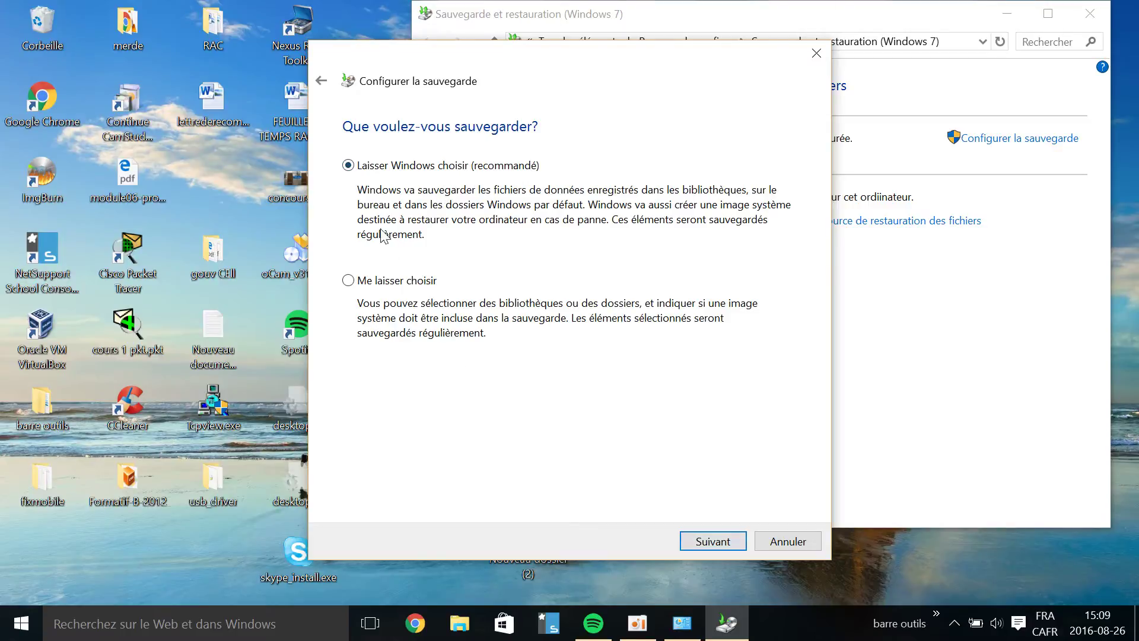
click(384, 283)
click(732, 544)
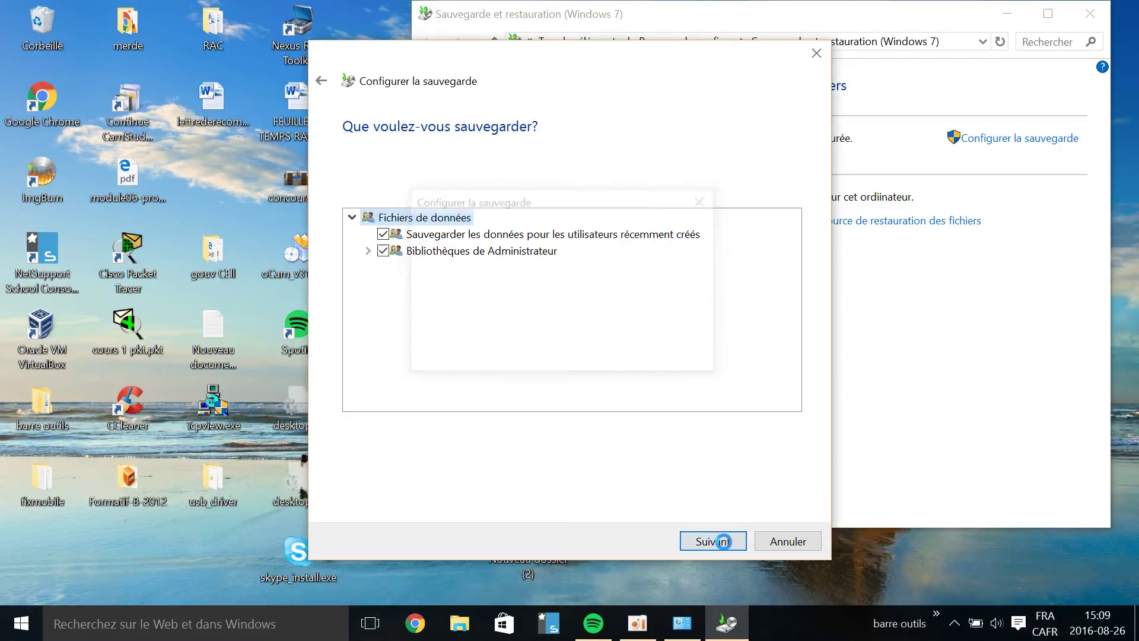
Exclude the recently created users' data and the Administrateur and PROF libraries from the backup.
click(383, 234)
click(384, 250)
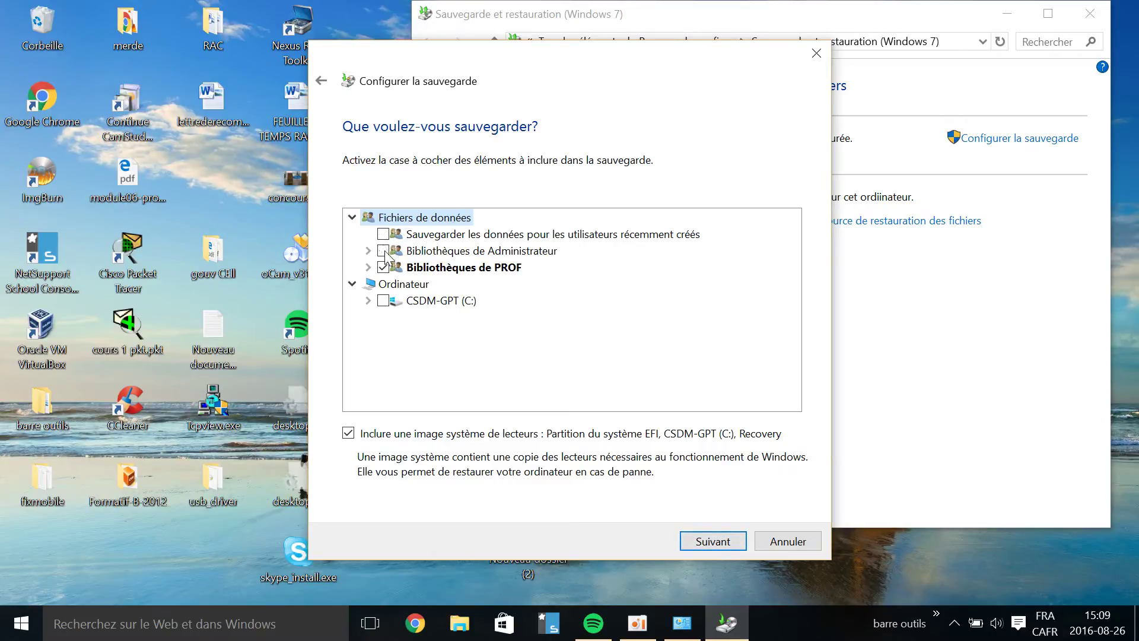
click(384, 267)
Include the folder C:\Users\PROF\Pictures in the backup, leave out the system image, and continue to the settings summary.
click(368, 300)
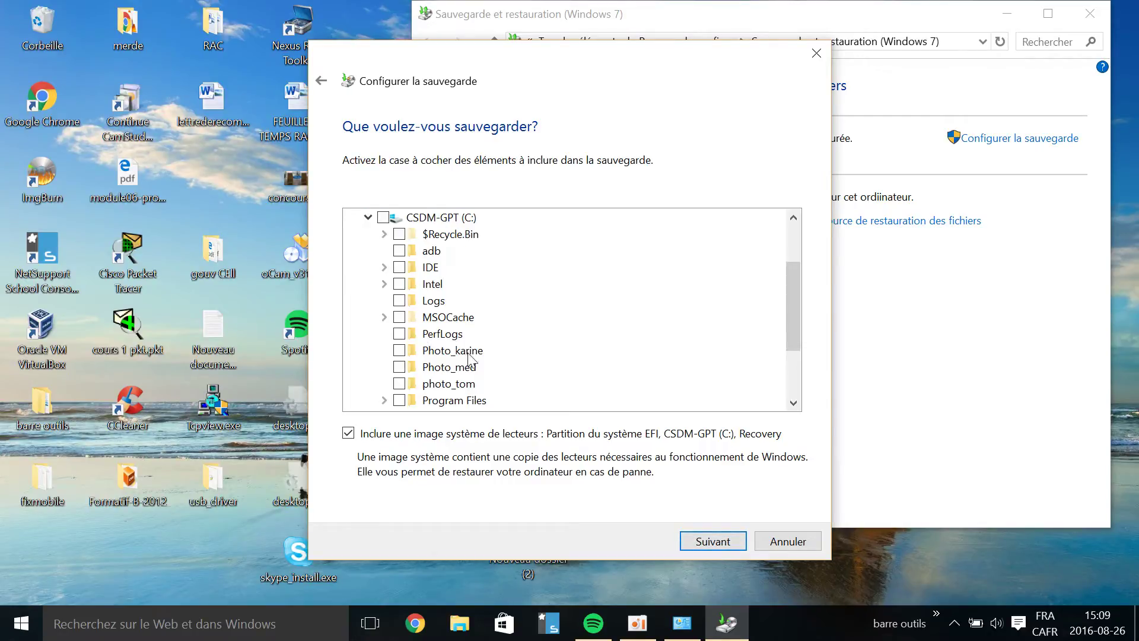
drag(796, 287, 793, 336)
click(384, 401)
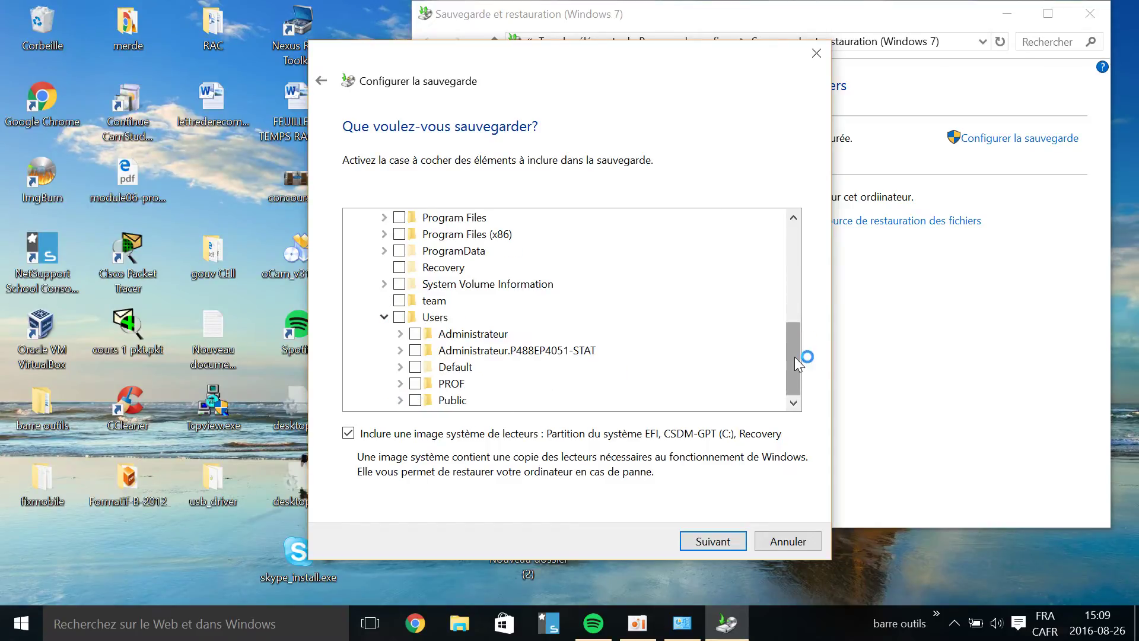
click(400, 383)
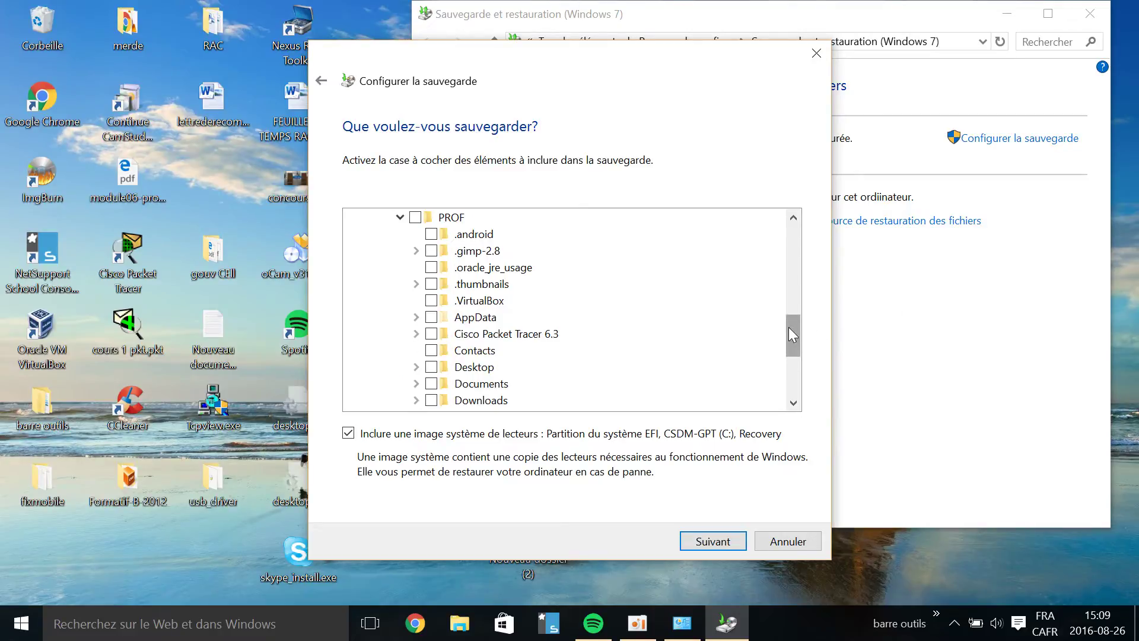
drag(791, 328, 791, 358)
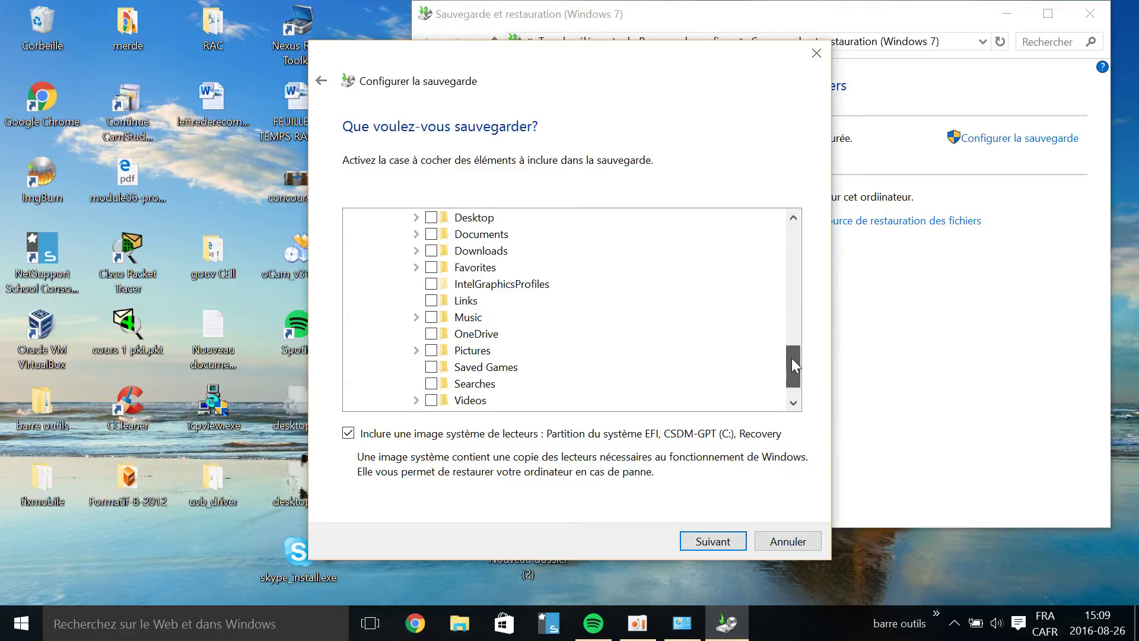
click(435, 352)
click(351, 437)
click(712, 542)
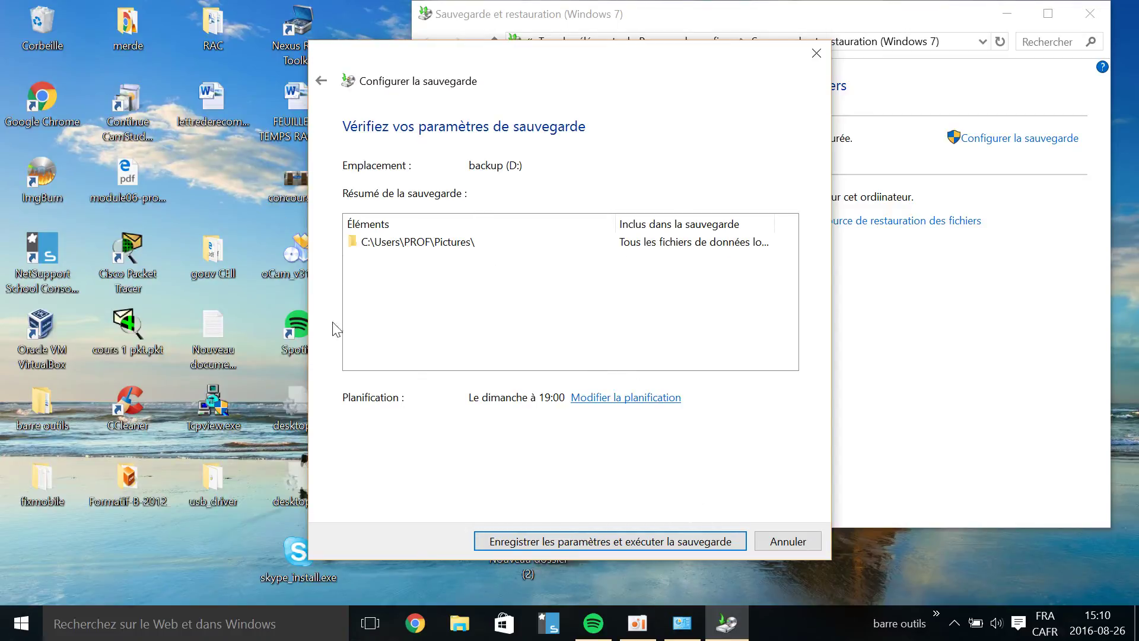
Schedule the backup to run every week on dimanche at 23:00.
click(632, 401)
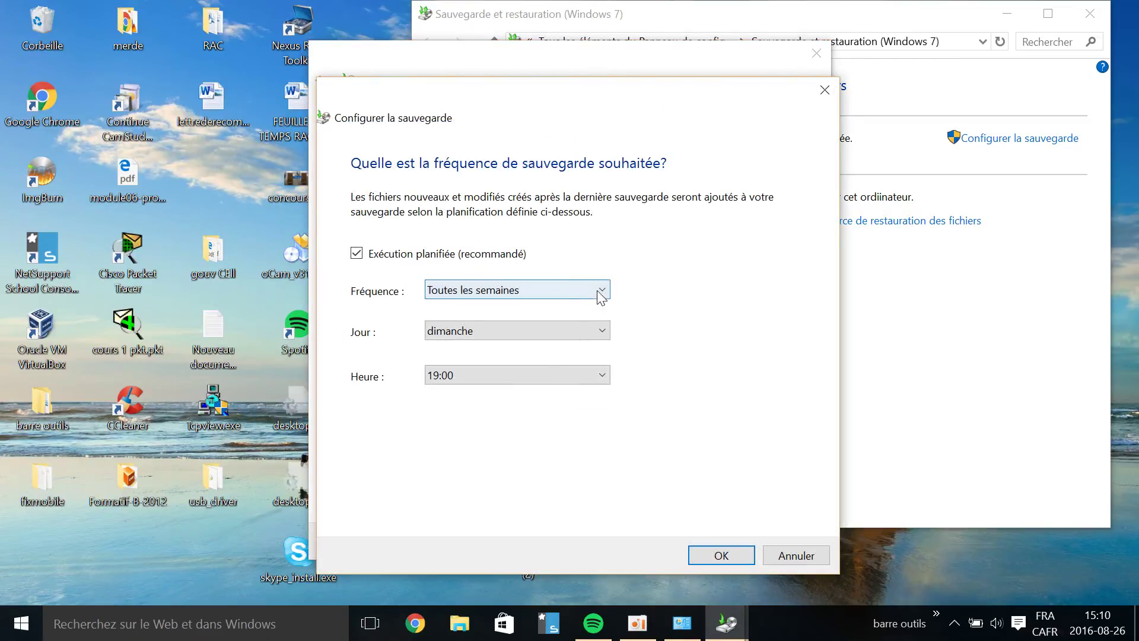
click(601, 330)
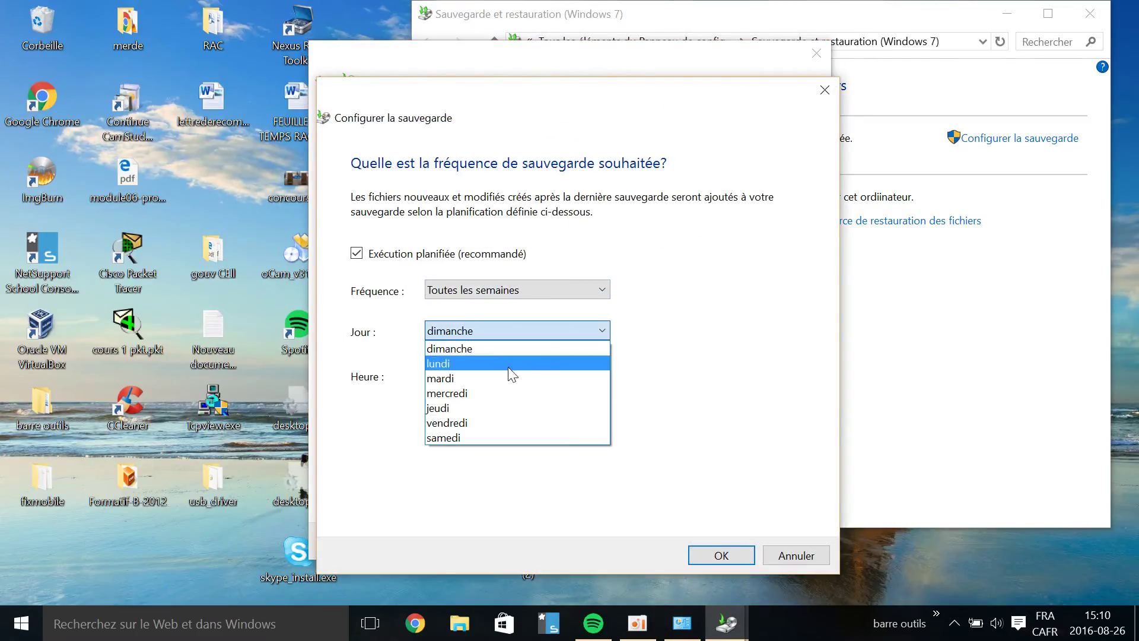
click(465, 364)
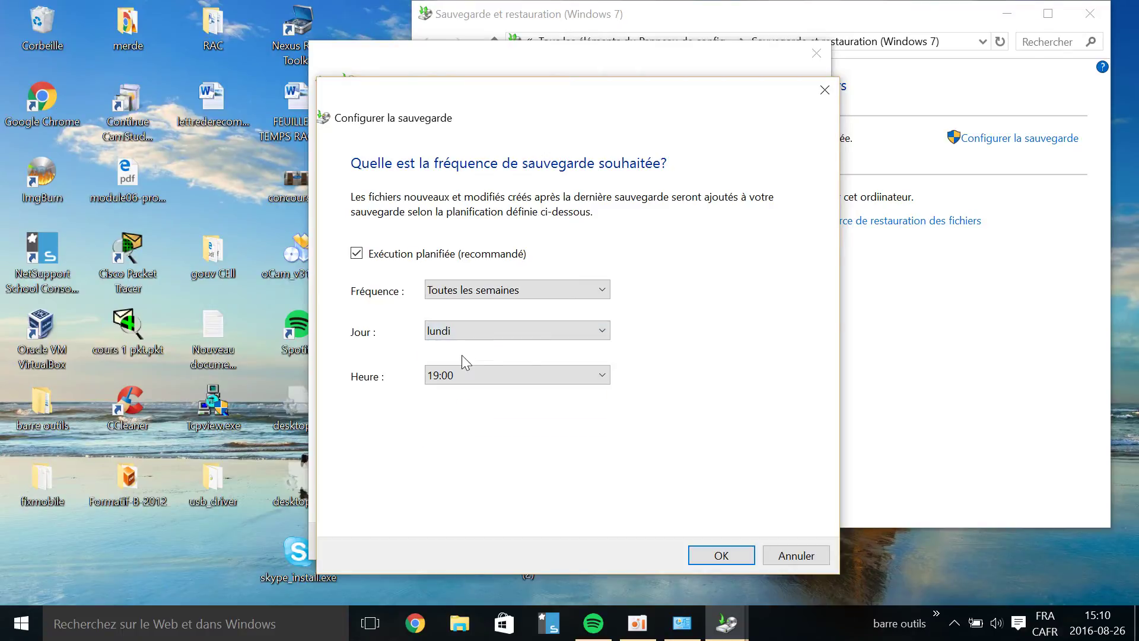
click(586, 333)
click(554, 348)
click(601, 375)
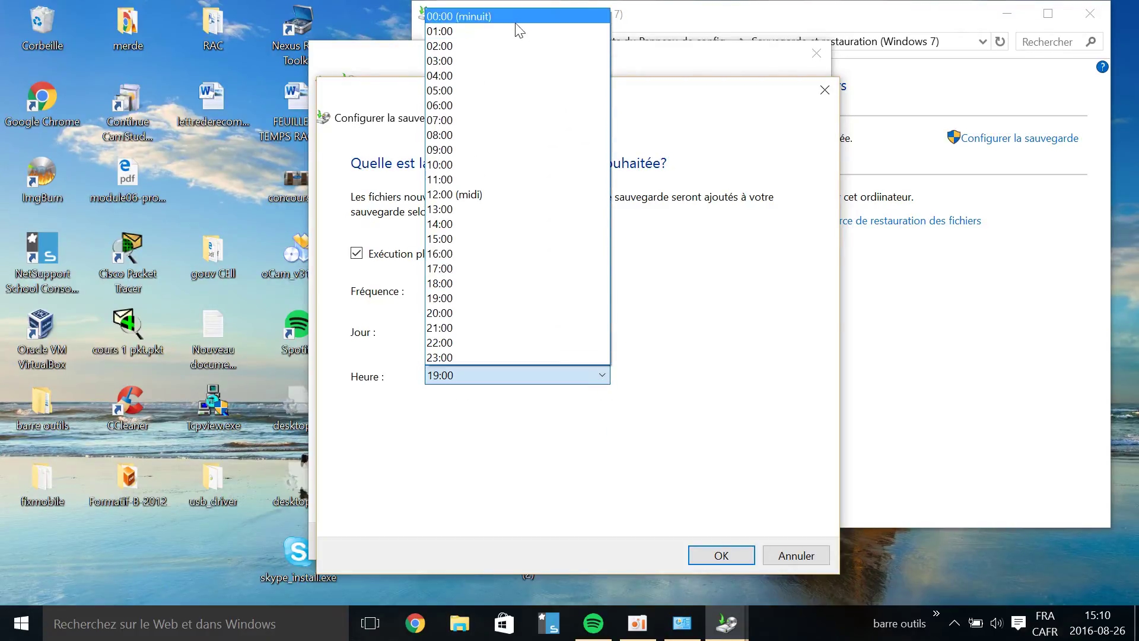
click(493, 343)
click(598, 375)
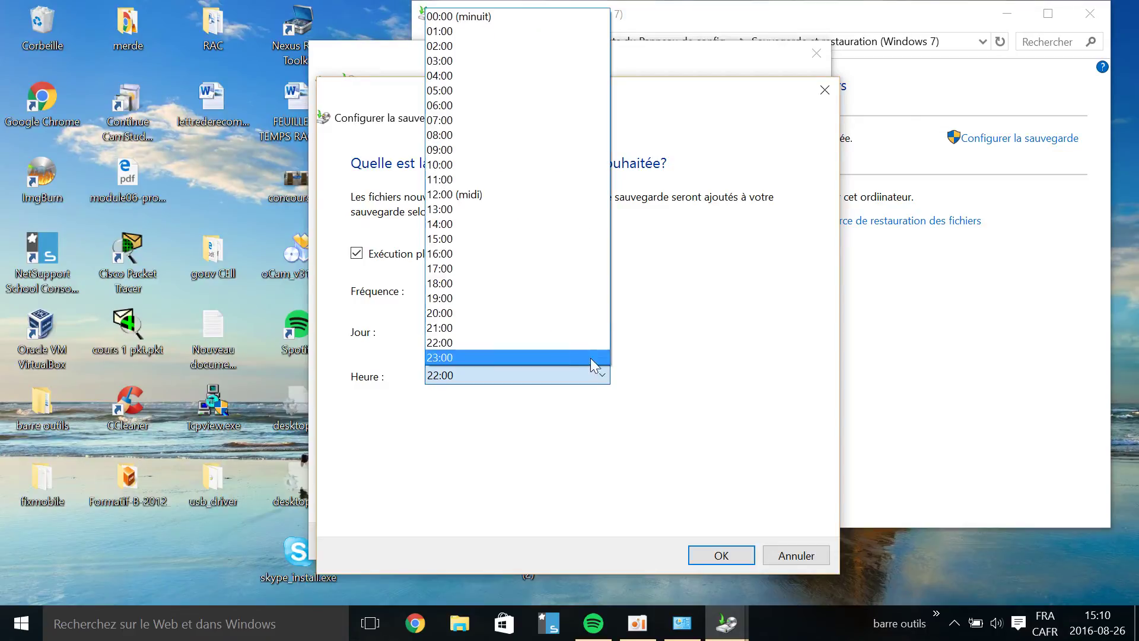
click(556, 355)
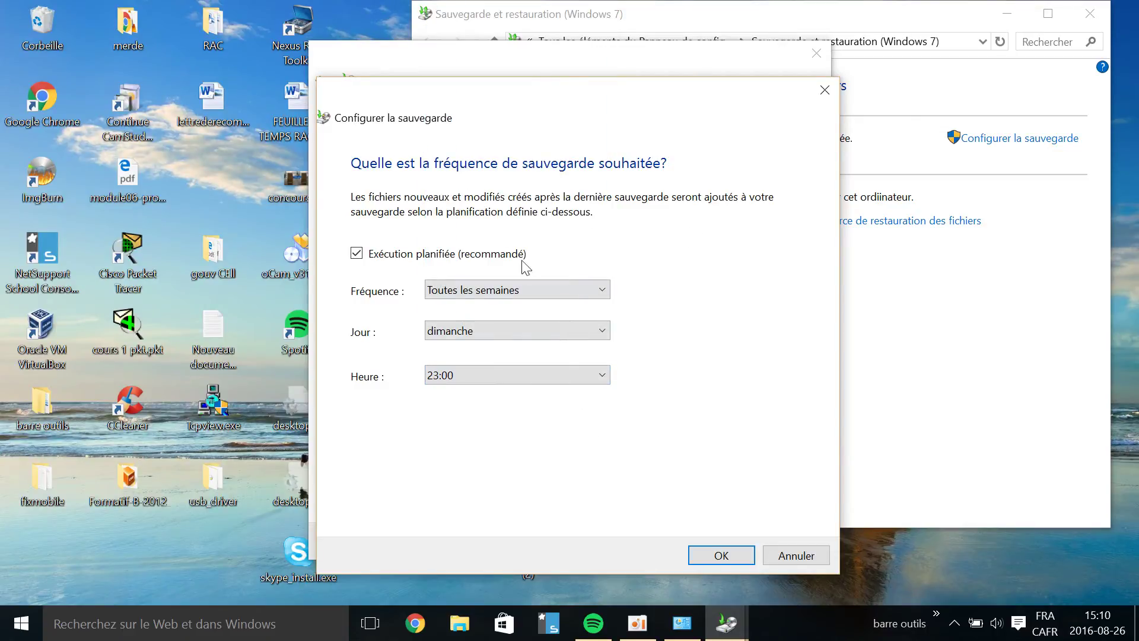
Confirm the weekly schedule, save the backup settings and run the first backup.
click(723, 556)
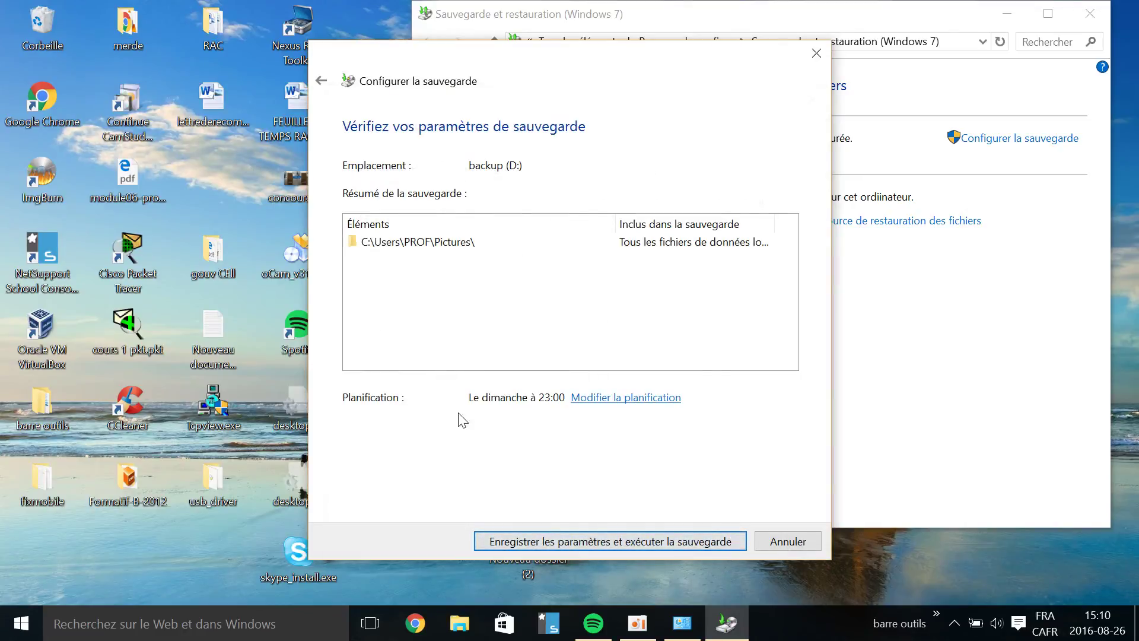
click(676, 540)
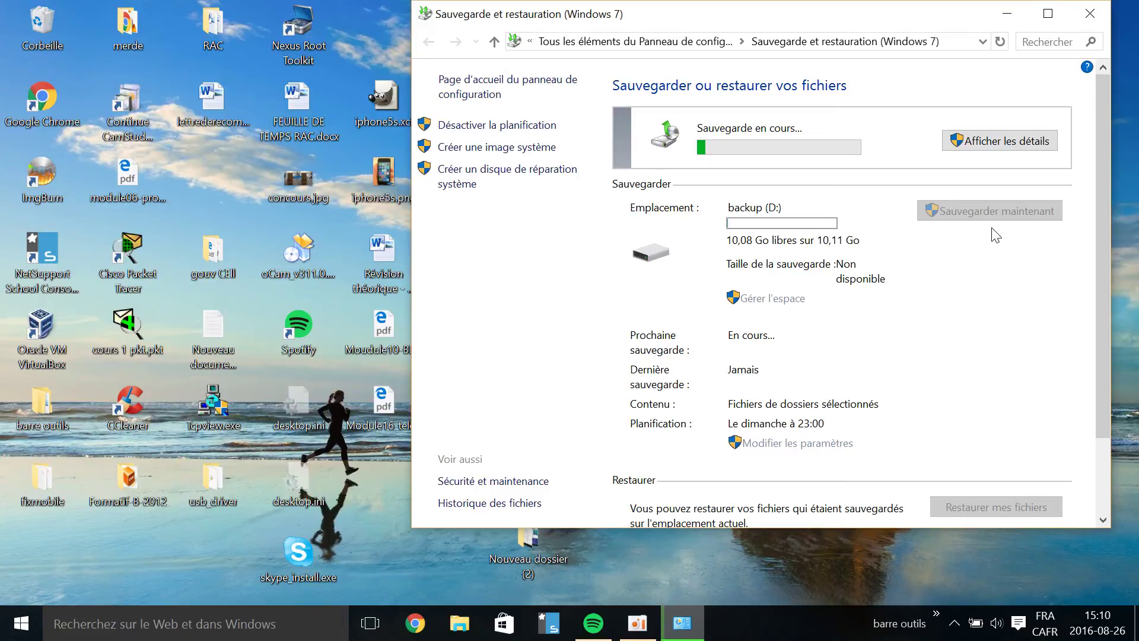
drag(957, 19, 757, 24)
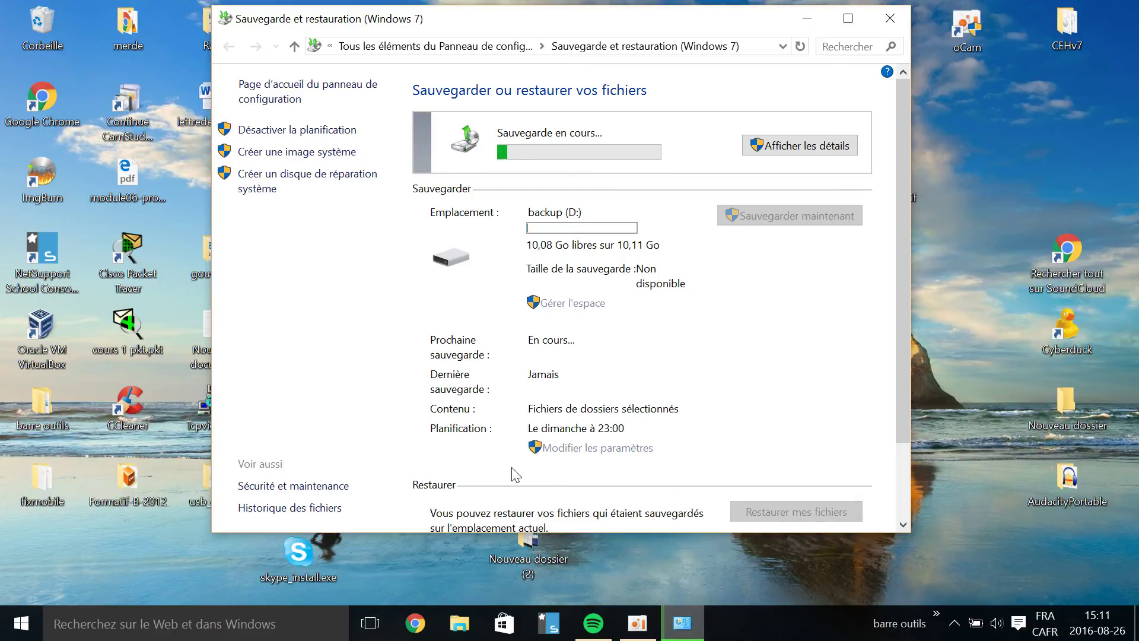
Examine the contents of the backup (D:) drive in File Explorer while the backup runs, and minimise the window.
click(10, 620)
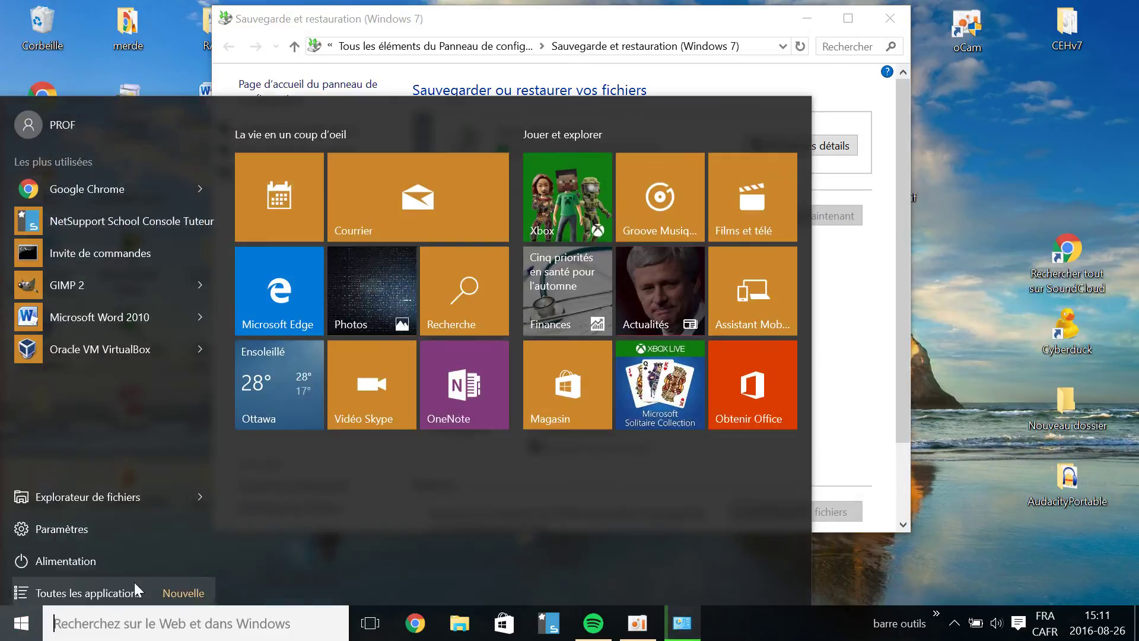
click(89, 490)
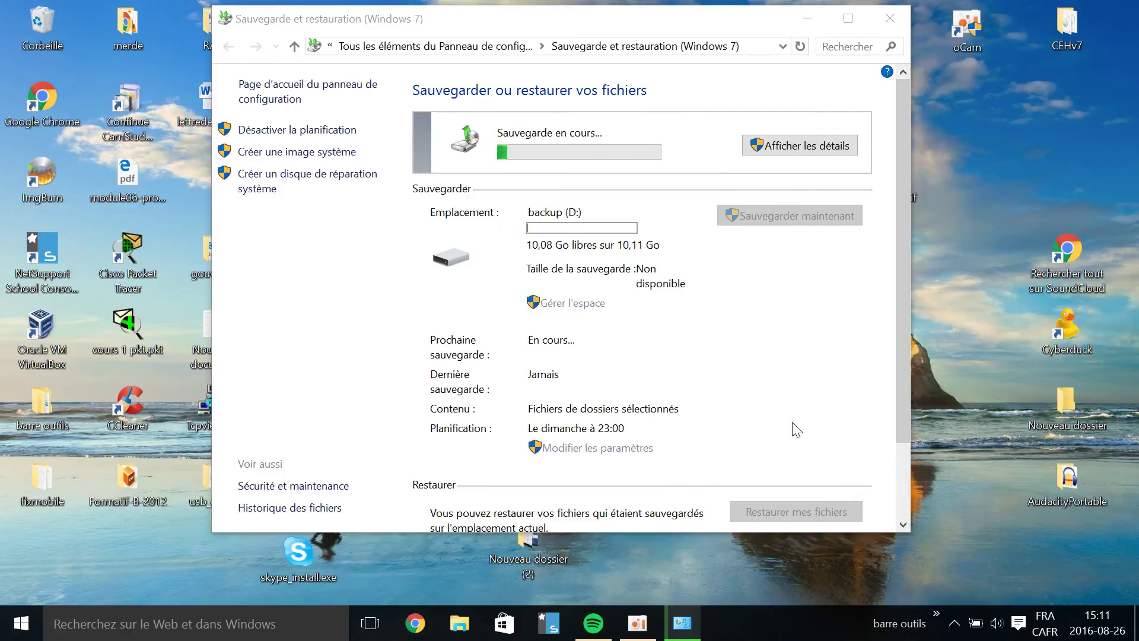
drag(751, 226, 742, 372)
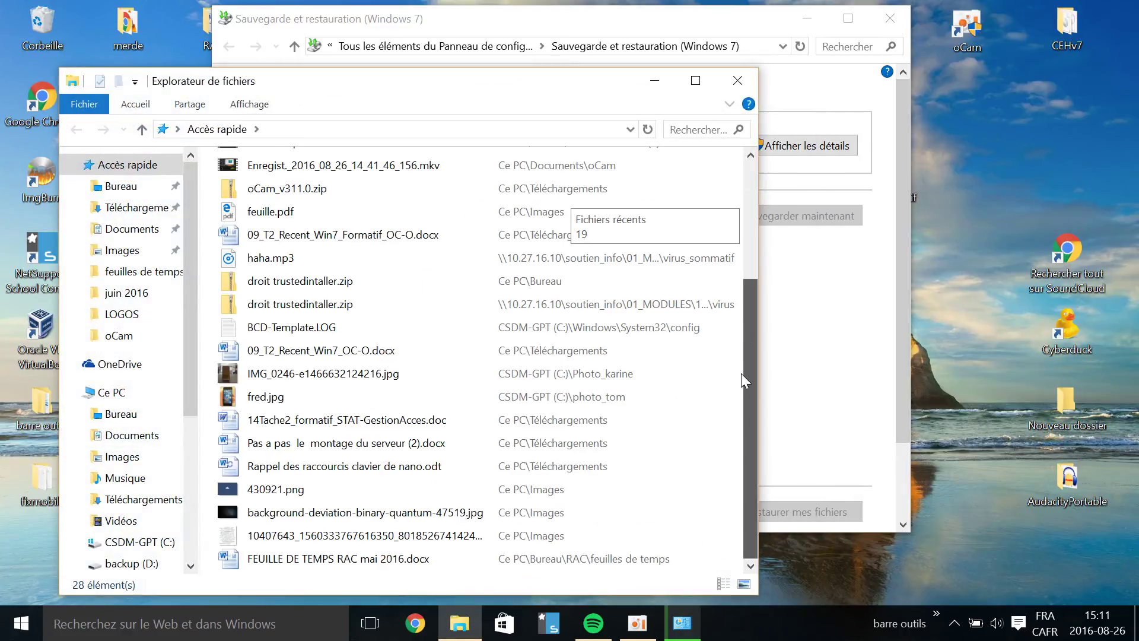
scroll(129, 356, down, 3)
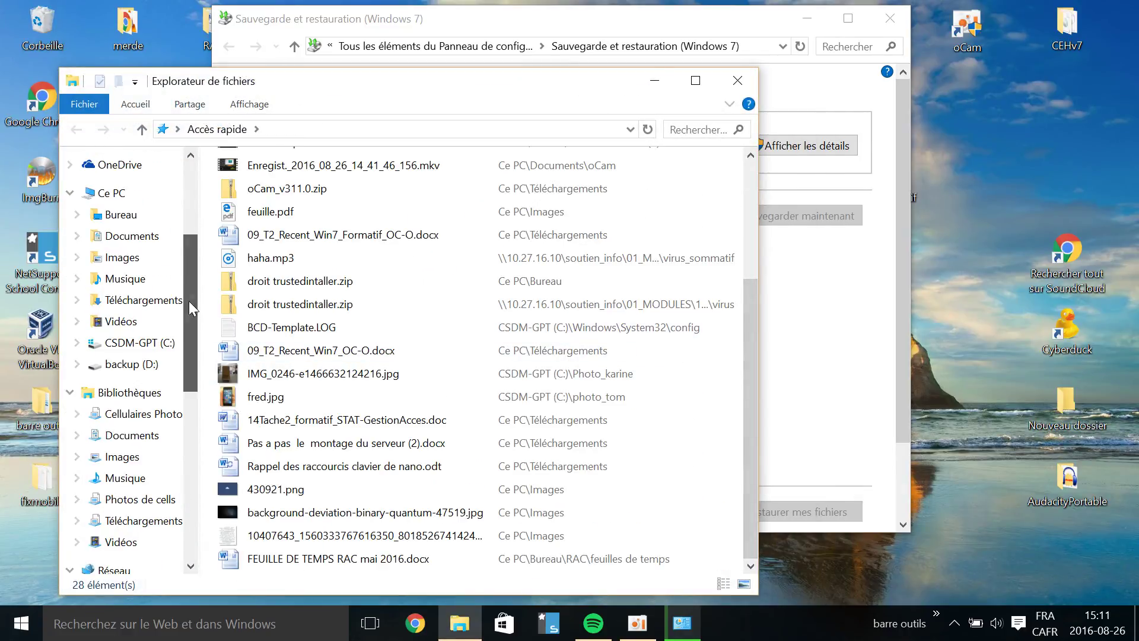
click(129, 364)
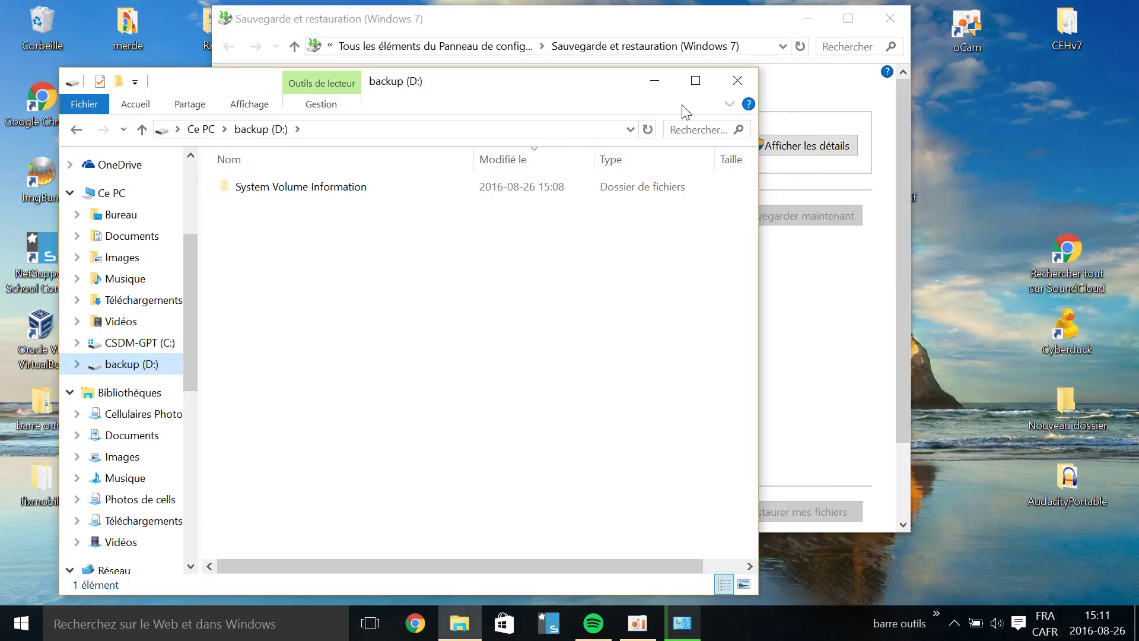
click(655, 82)
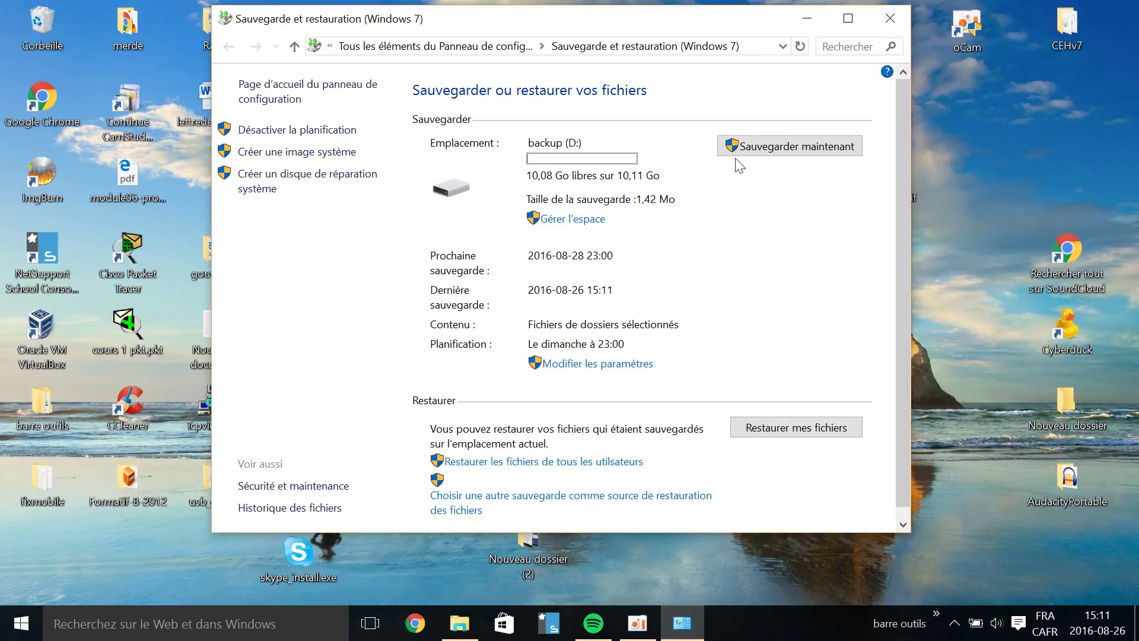
Examine the contents of backup (D:) again in a new File Explorer window after the backup has run.
click(22, 623)
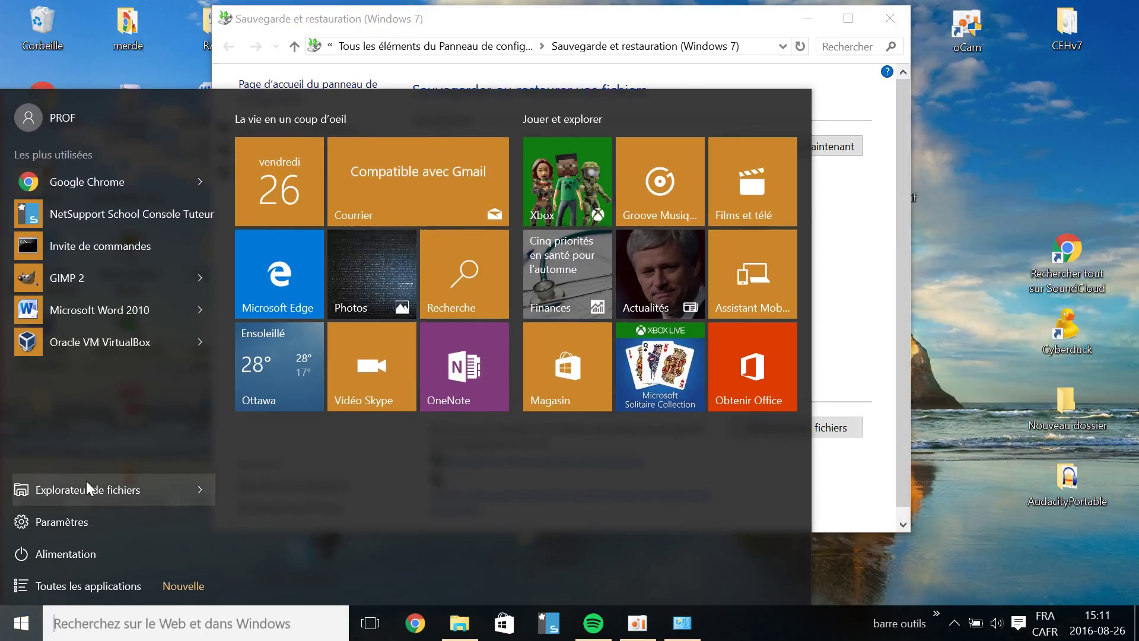
click(88, 488)
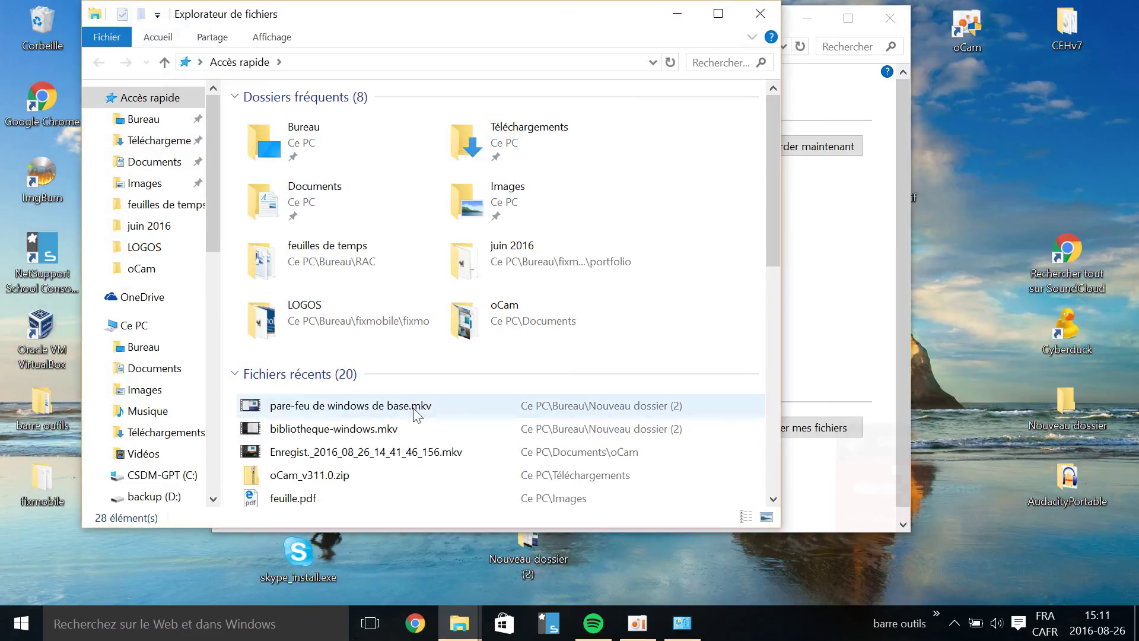
scroll(184, 296, down, 3)
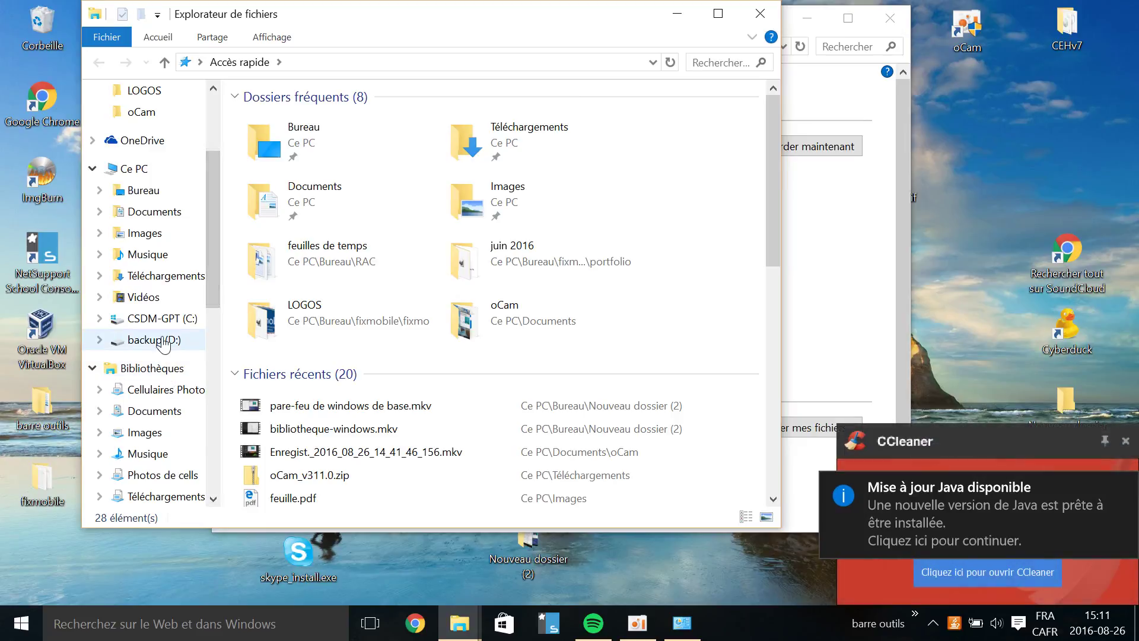
click(155, 340)
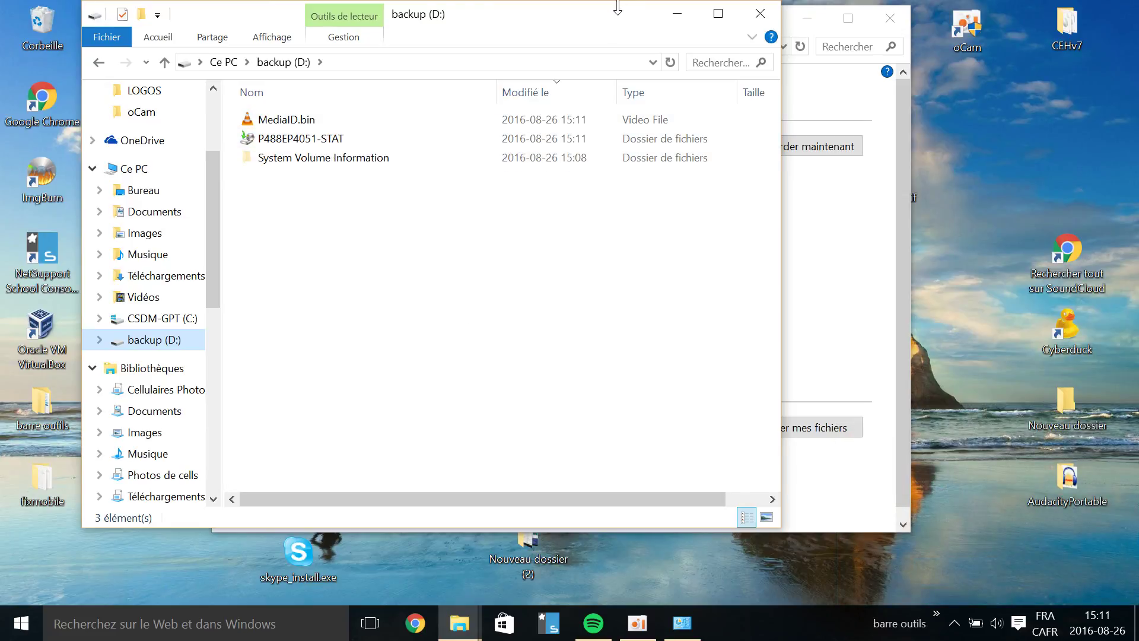
Close the File Explorer window showing backup (D:) and the Sauvegarde et restauration window.
click(760, 14)
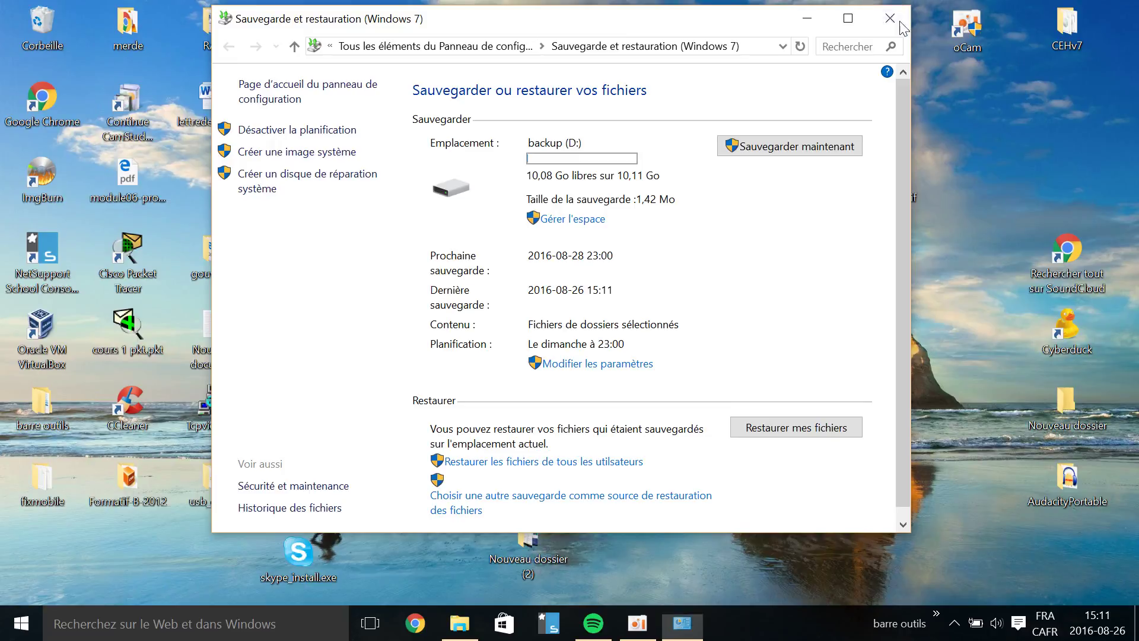
click(890, 18)
click(954, 624)
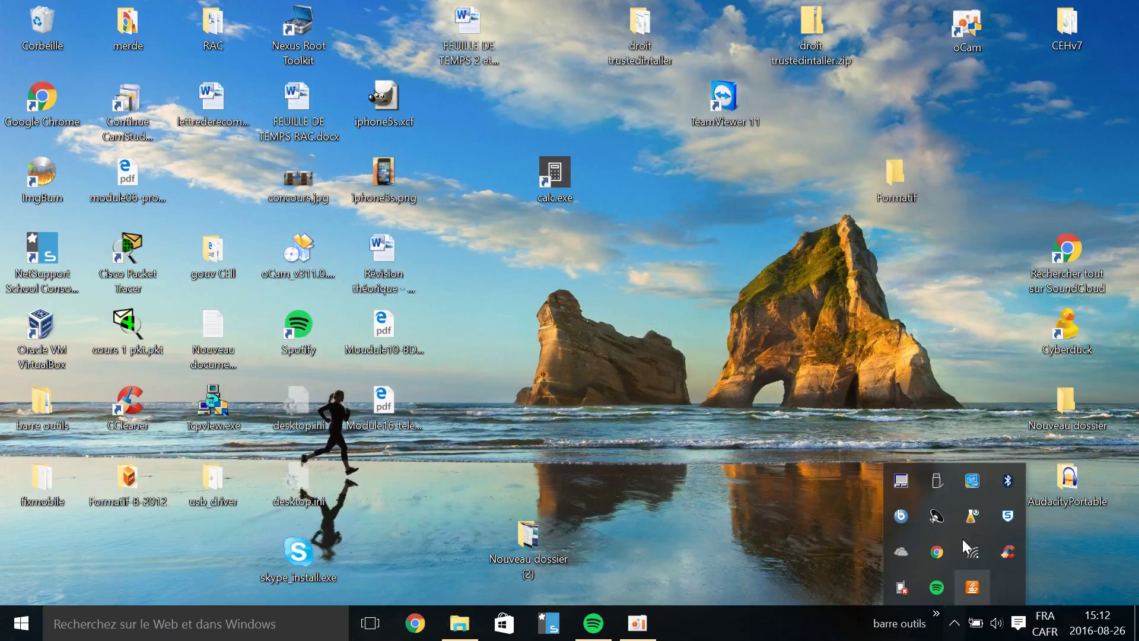